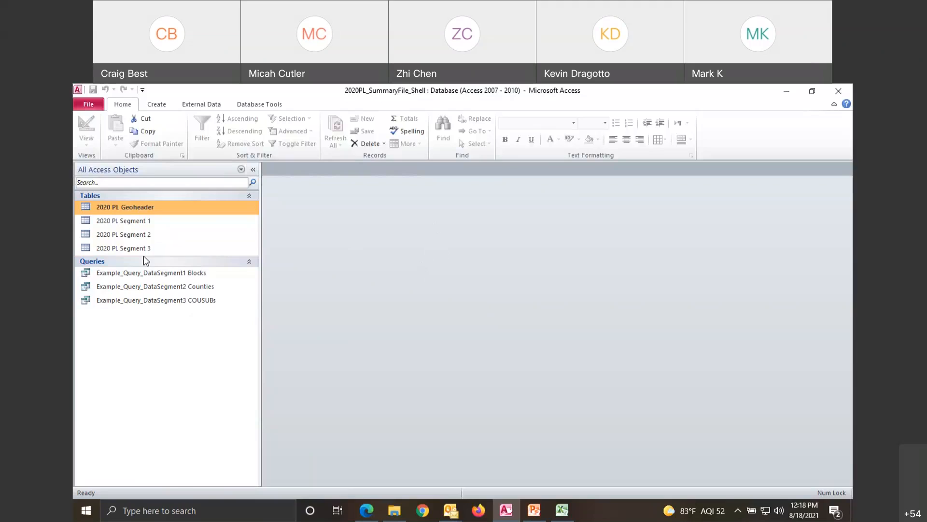
- Start a text file import with iageo2020.pl.txt from the PLData folder as the source
{"action": "left_click", "coordinate": [198, 105]}
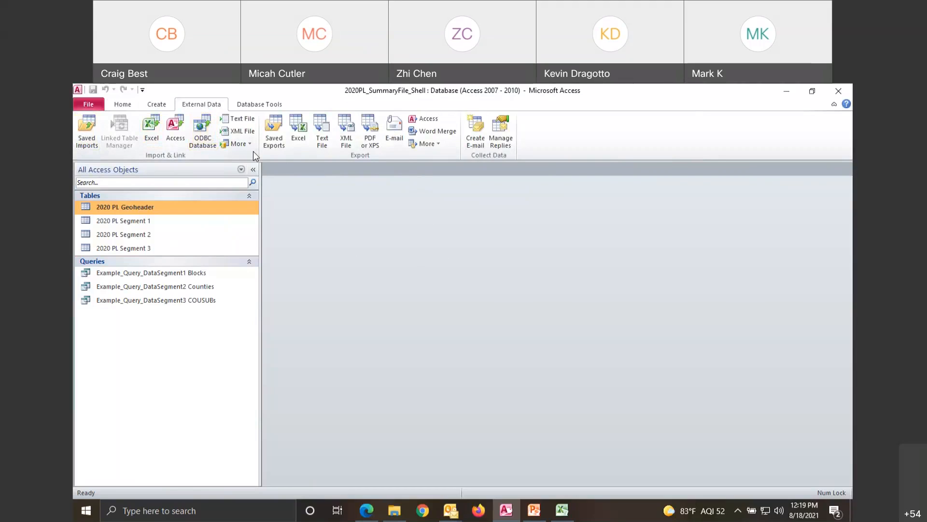
{"action": "left_click", "coordinate": [237, 120]}
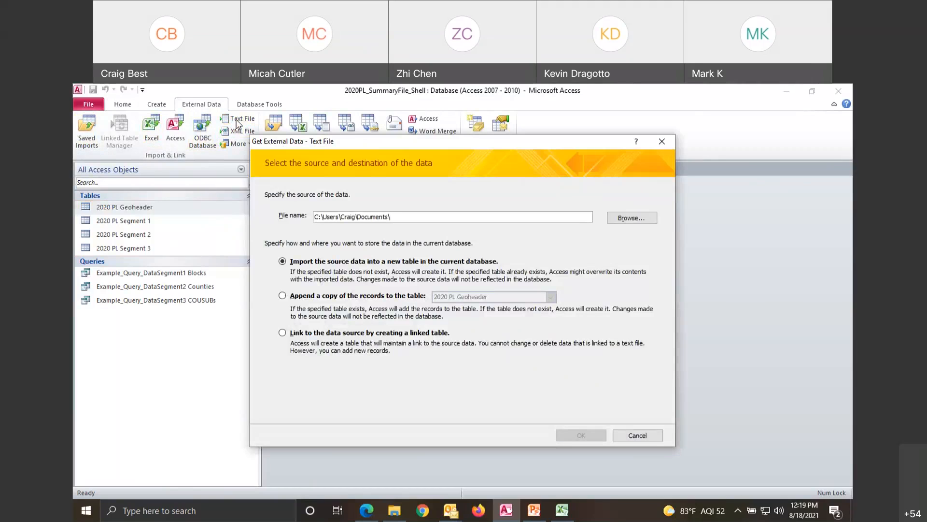
{"action": "left_click", "coordinate": [402, 515]}
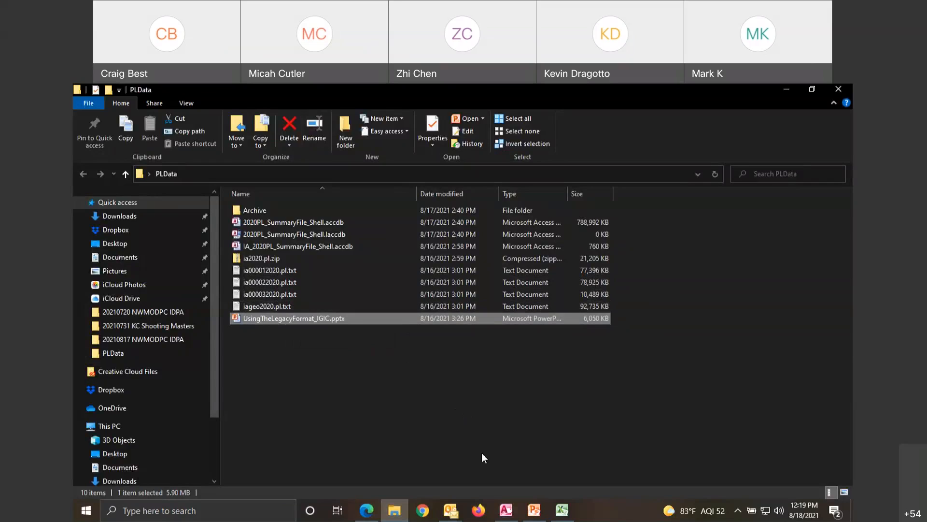
{"action": "mouse_move", "coordinate": [513, 520]}
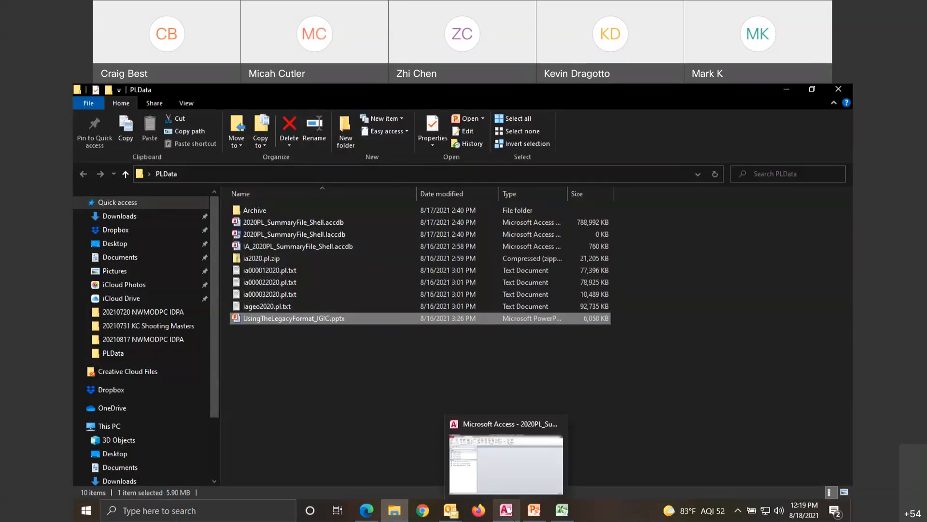
{"action": "left_click", "coordinate": [506, 463]}
{"action": "left_click", "coordinate": [626, 218]}
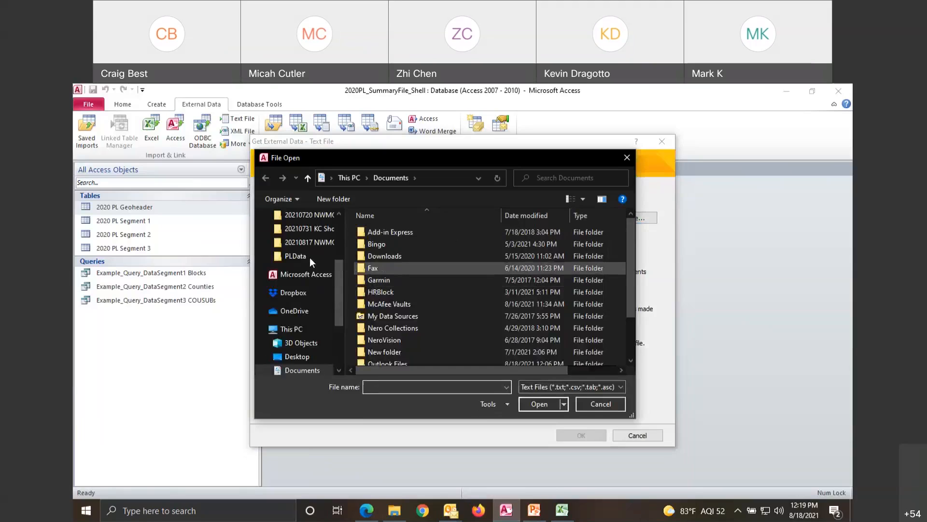
{"action": "left_click", "coordinate": [309, 257]}
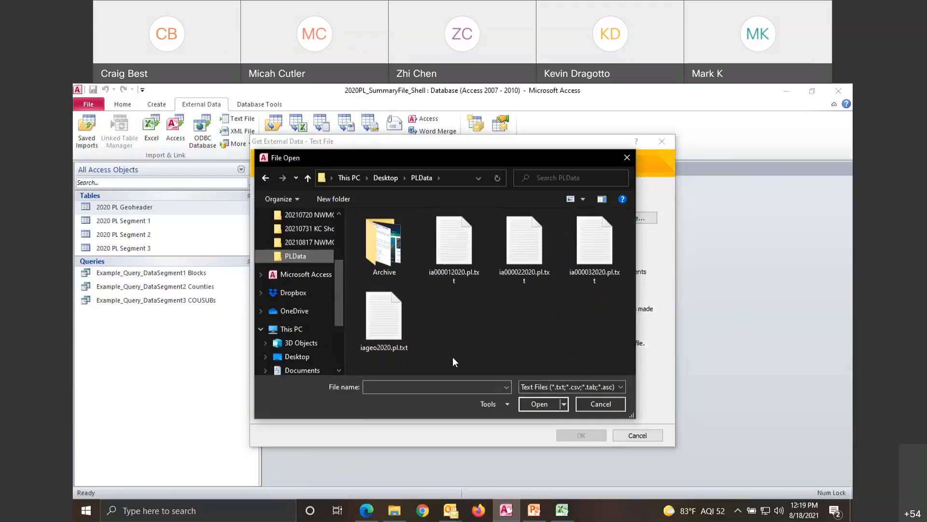
{"action": "left_click", "coordinate": [386, 322]}
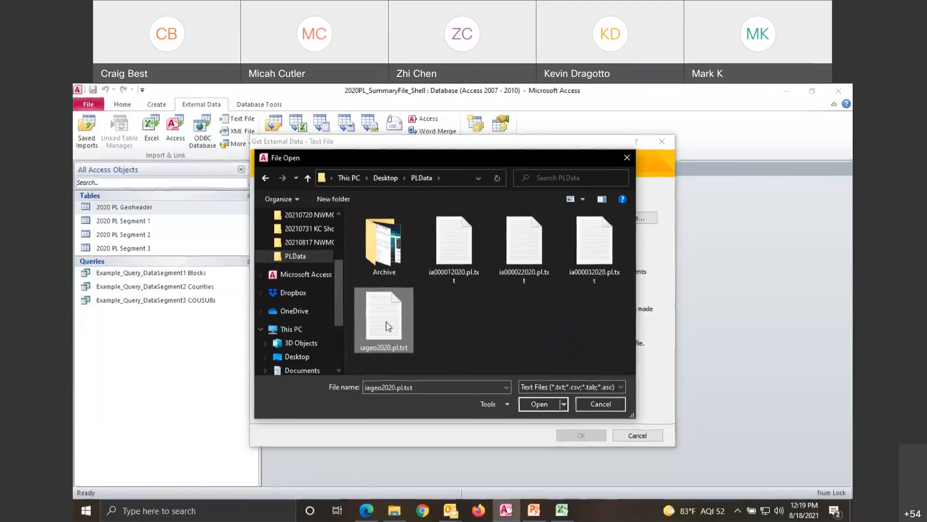
{"action": "left_click", "coordinate": [532, 404]}
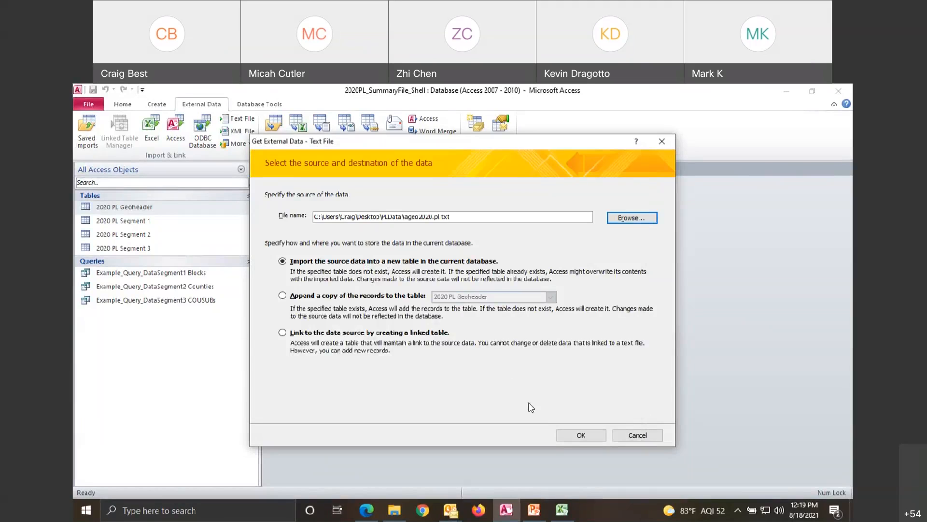
- Set the import to append the records to the 2020 PL Geoheader table and proceed to the Import Text Wizard
{"action": "left_click", "coordinate": [283, 296]}
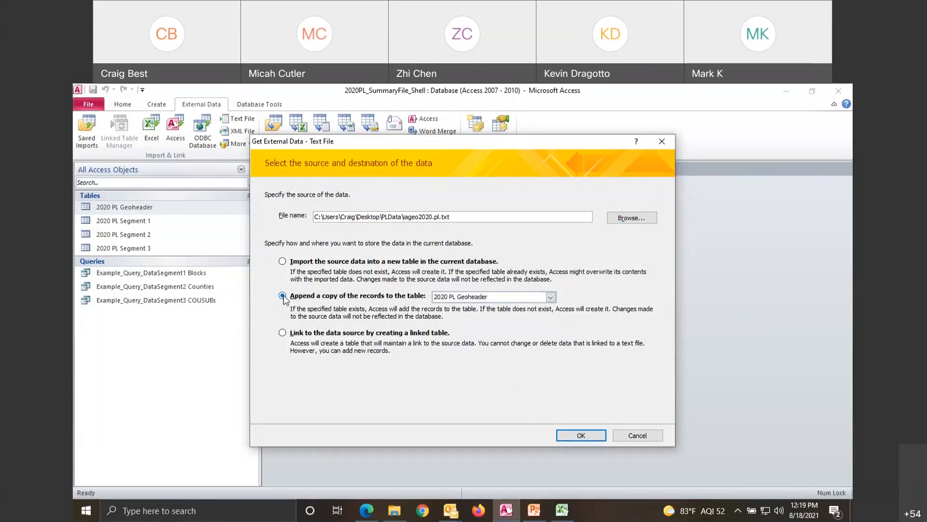
{"action": "left_click", "coordinate": [465, 296]}
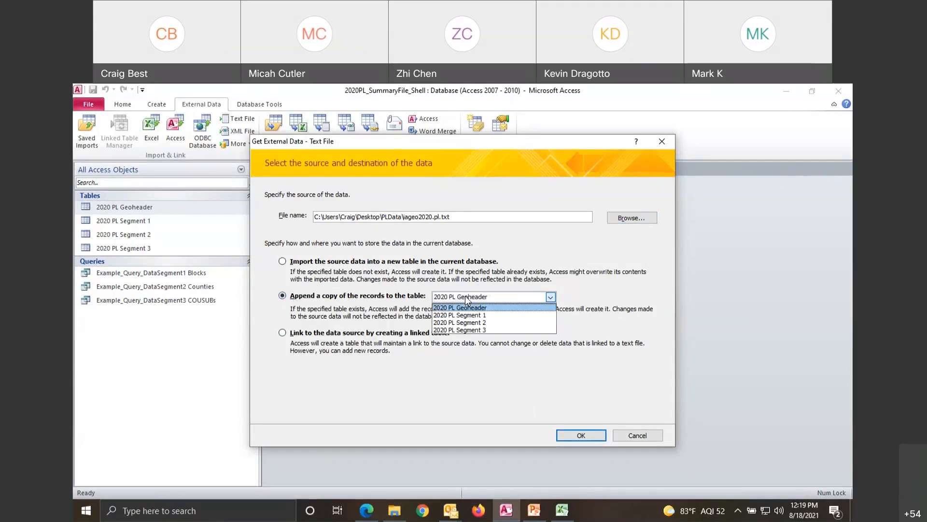
{"action": "left_click", "coordinate": [465, 295]}
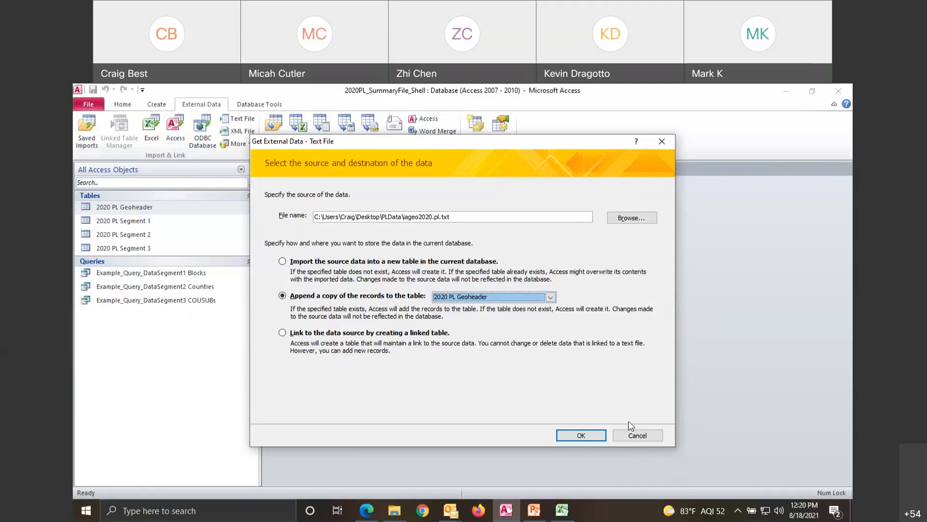
{"action": "left_click", "coordinate": [581, 435]}
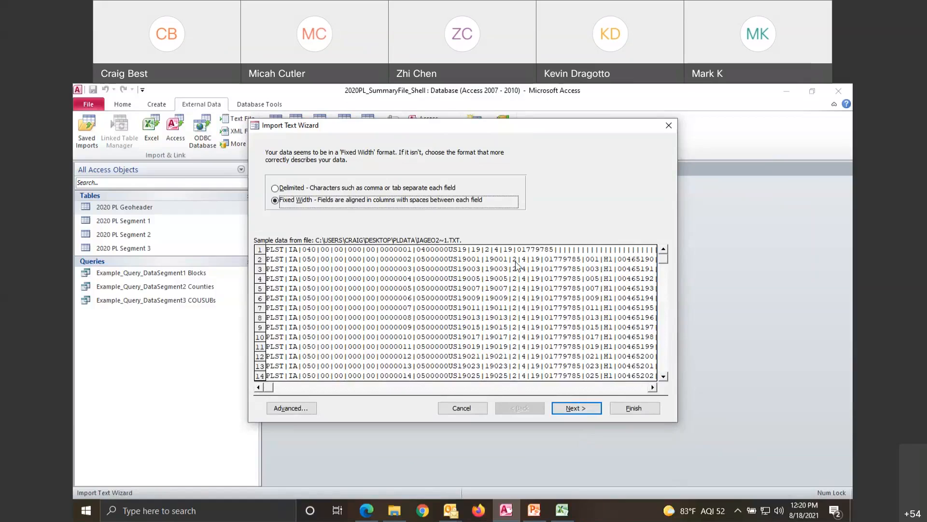
- Set the import format to delimited with "|" as the other delimiter, proceed to the wizard's final page, and cancel the import
{"action": "left_click_drag", "start_coordinate": [584, 130], "coordinate": [511, 136]}
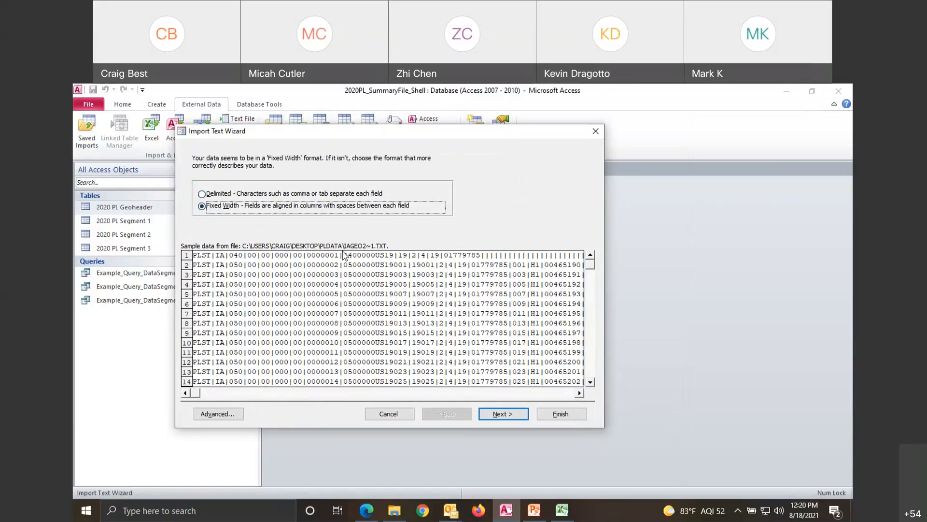
{"action": "left_click", "coordinate": [202, 194]}
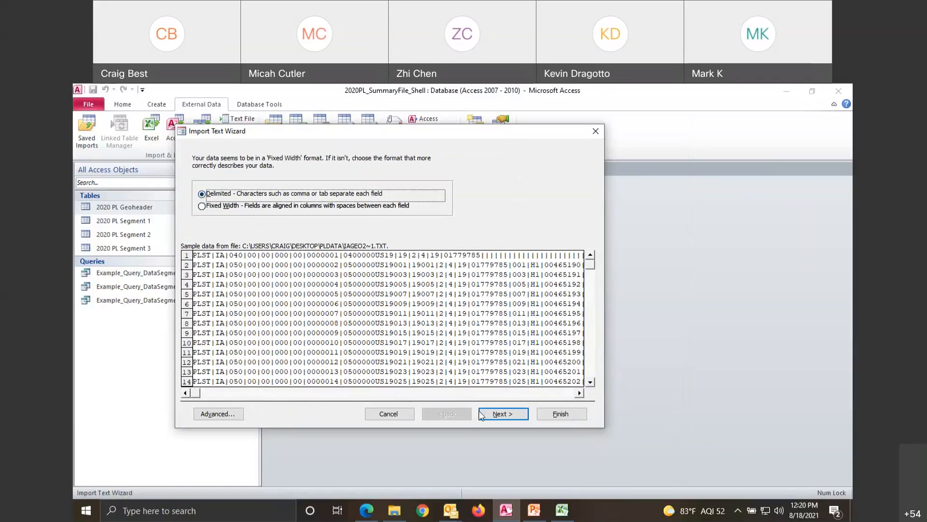
{"action": "left_click", "coordinate": [493, 415]}
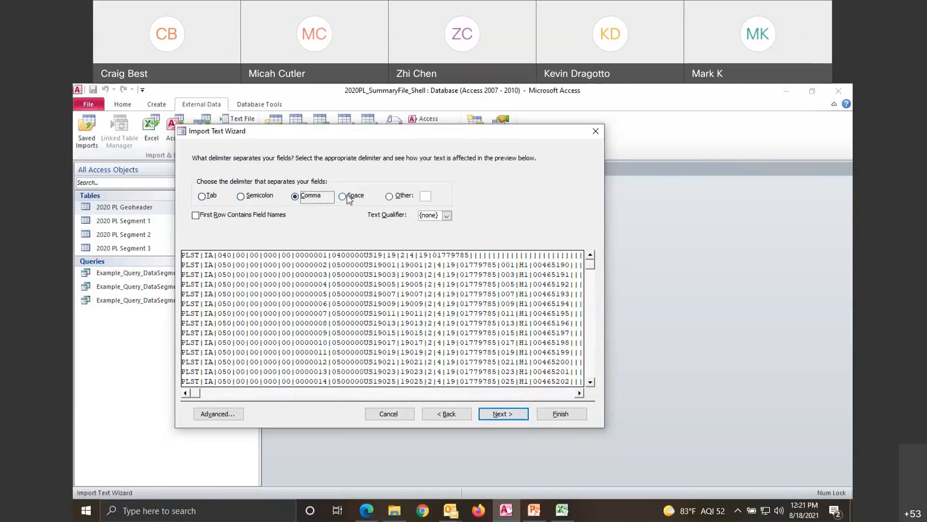
{"action": "left_click", "coordinate": [390, 196]}
{"action": "type", "text": "|"}
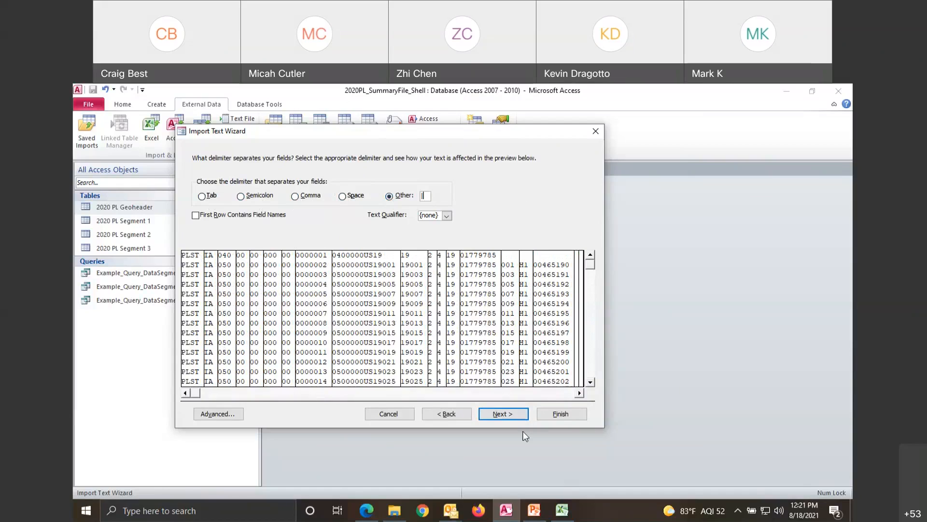
{"action": "left_click", "coordinate": [511, 416]}
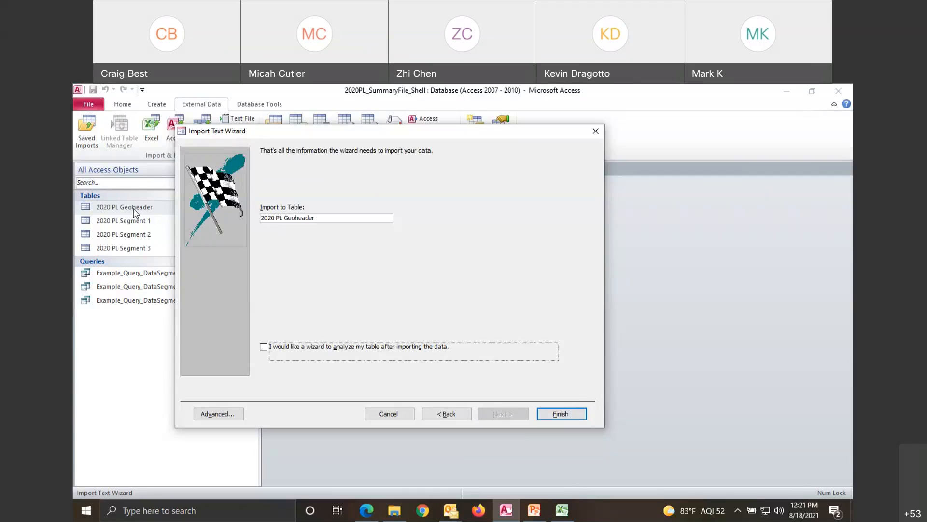
{"action": "left_click", "coordinate": [377, 414]}
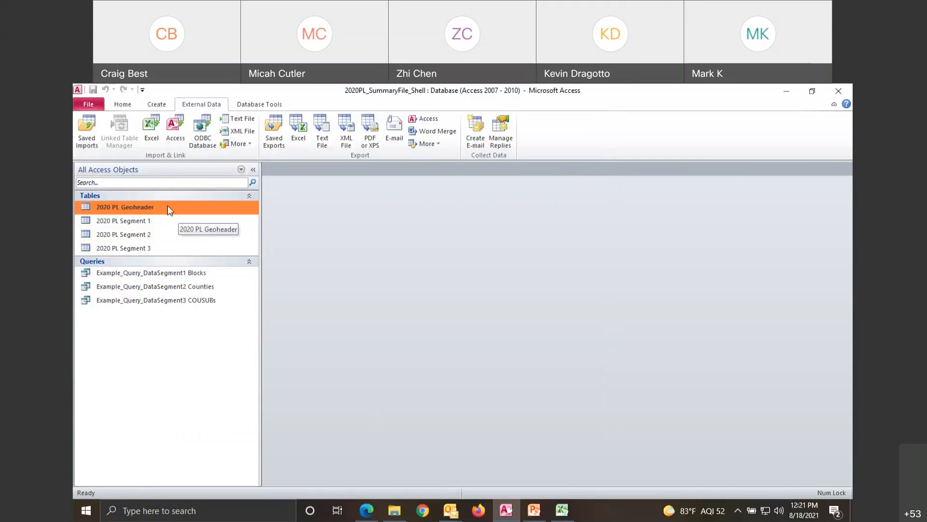
- Open the 2020 PL Geoheader table and examine its geographic code columns and records across the datasheet
{"action": "double_click", "coordinate": [149, 208]}
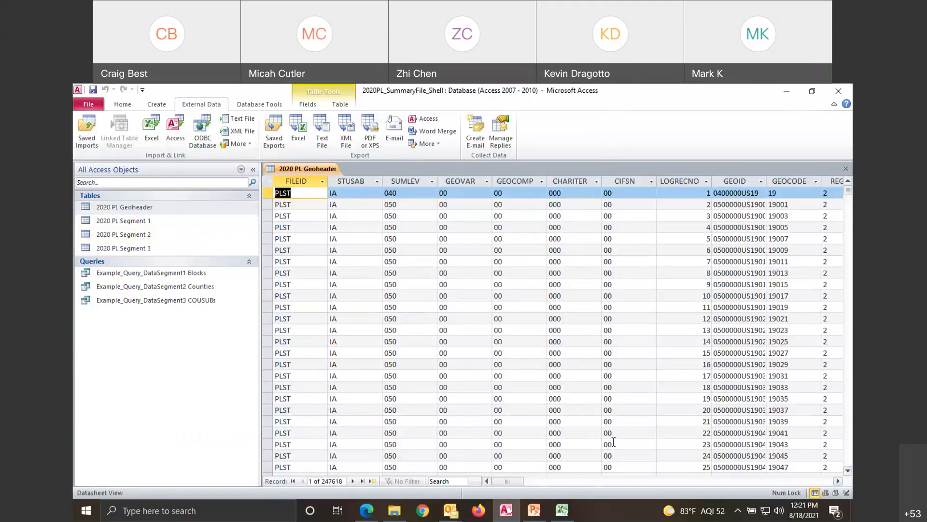
{"action": "left_click", "coordinate": [547, 480]}
{"action": "left_click", "coordinate": [574, 482]}
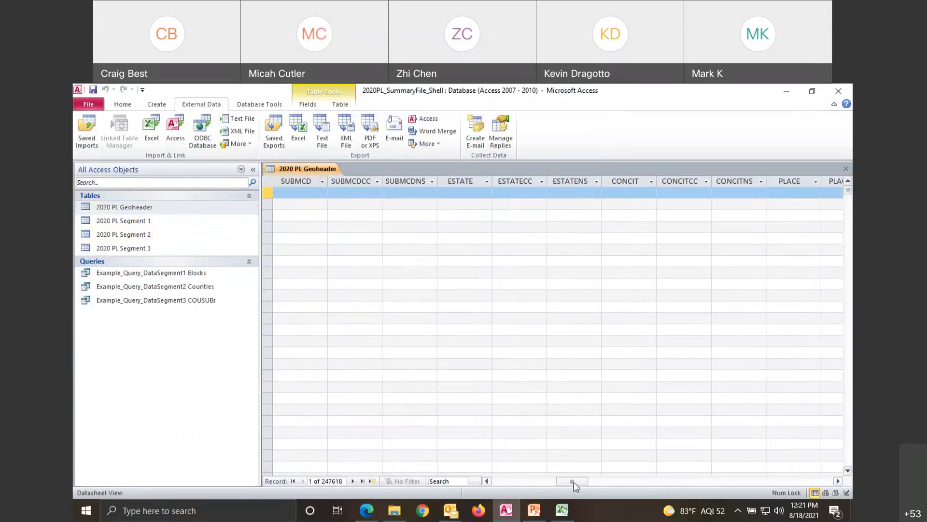
{"action": "left_click", "coordinate": [612, 483]}
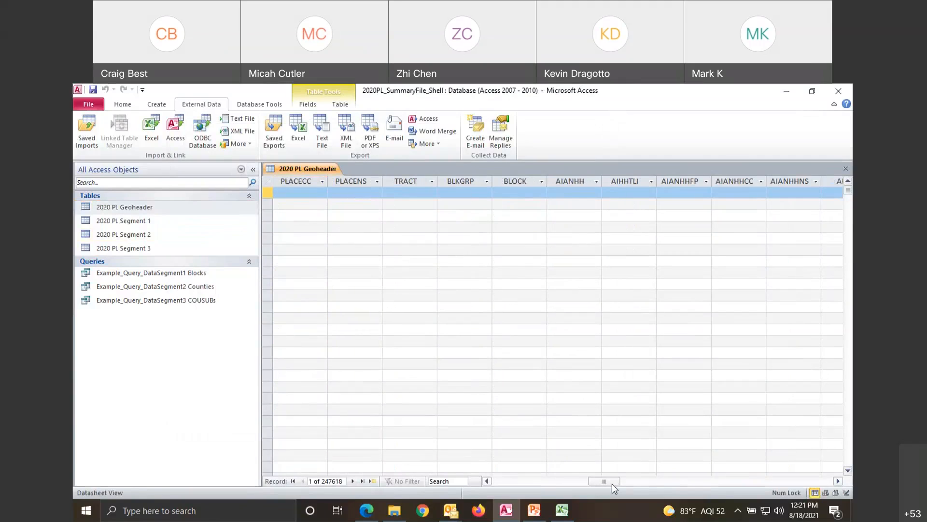
{"action": "left_click", "coordinate": [642, 482]}
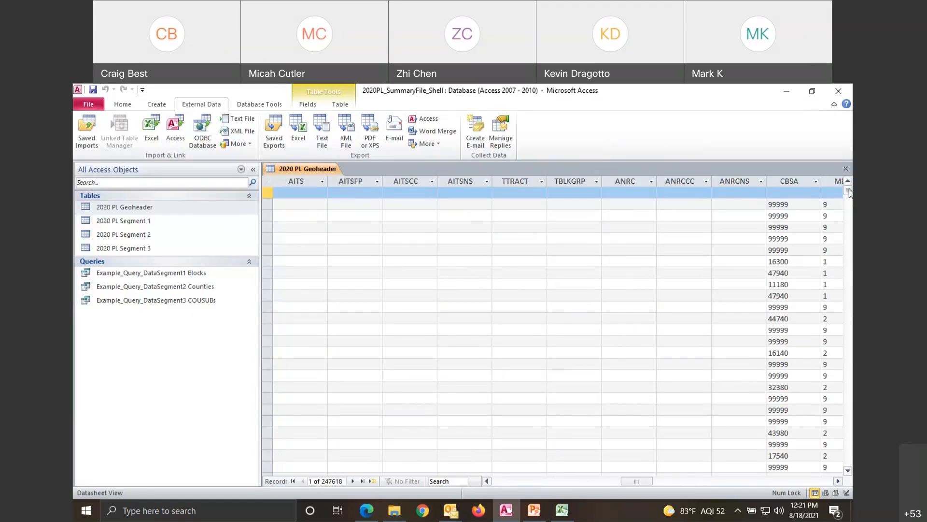
{"action": "left_click_drag", "start_coordinate": [850, 193], "coordinate": [838, 341]}
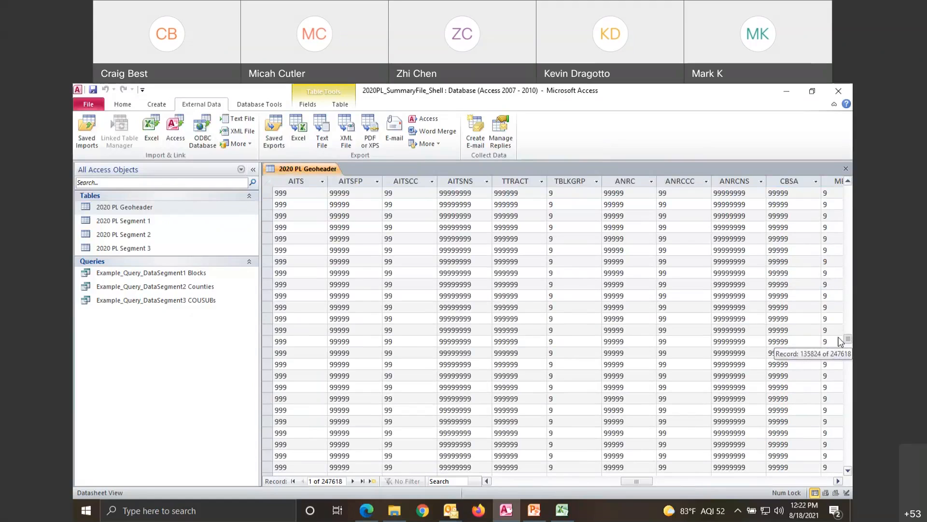
{"action": "left_click_drag", "start_coordinate": [838, 341], "coordinate": [848, 191]}
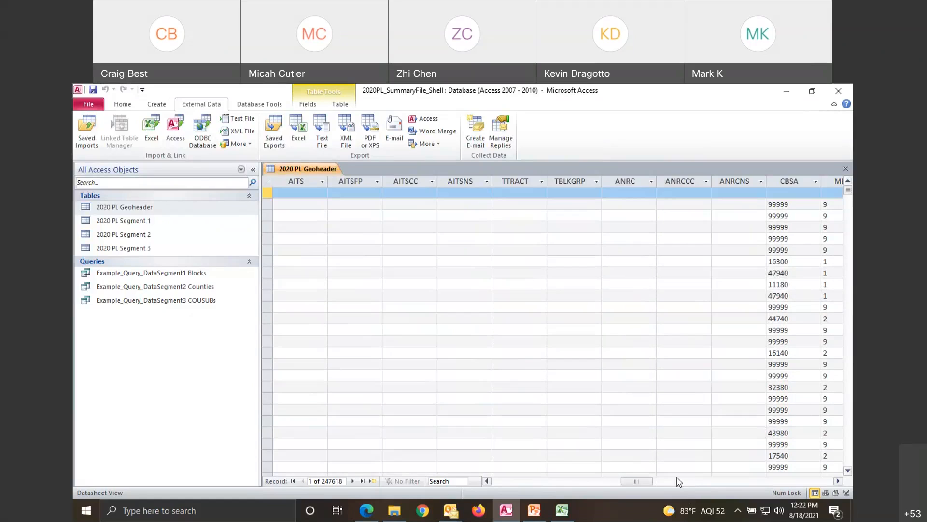
{"action": "left_click", "coordinate": [505, 480]}
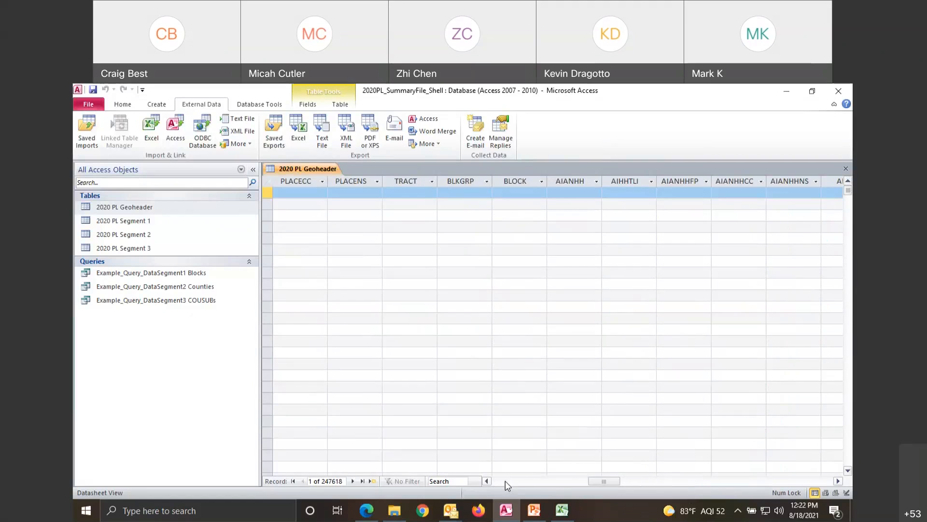
{"action": "left_click", "coordinate": [506, 480]}
{"action": "left_click", "coordinate": [505, 480]}
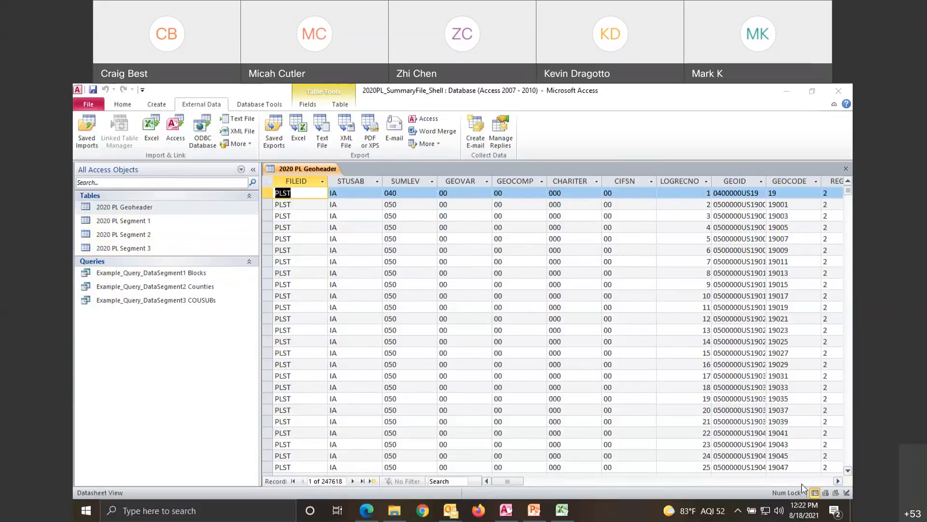
- Widen the GEOID column to fit its full codes and select the GEOCODE column
{"action": "left_click", "coordinate": [839, 481]}
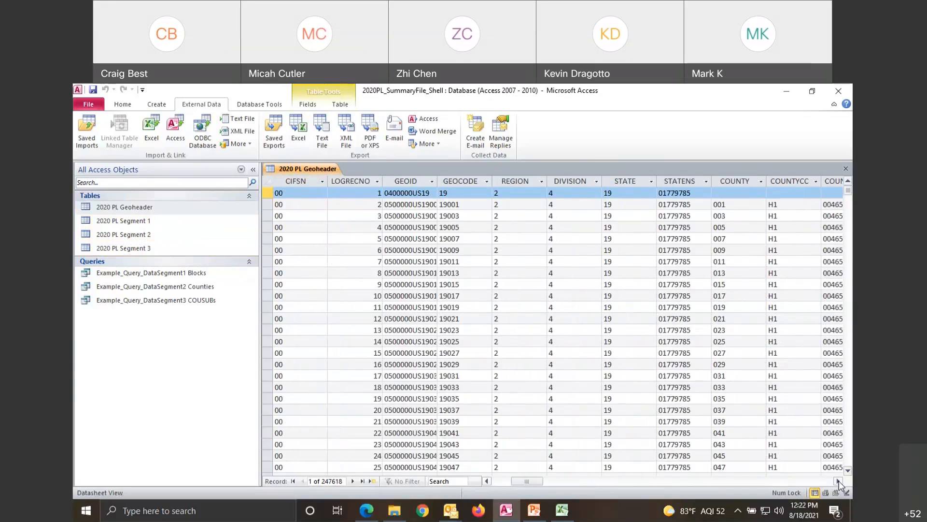
{"action": "left_click", "coordinate": [838, 481]}
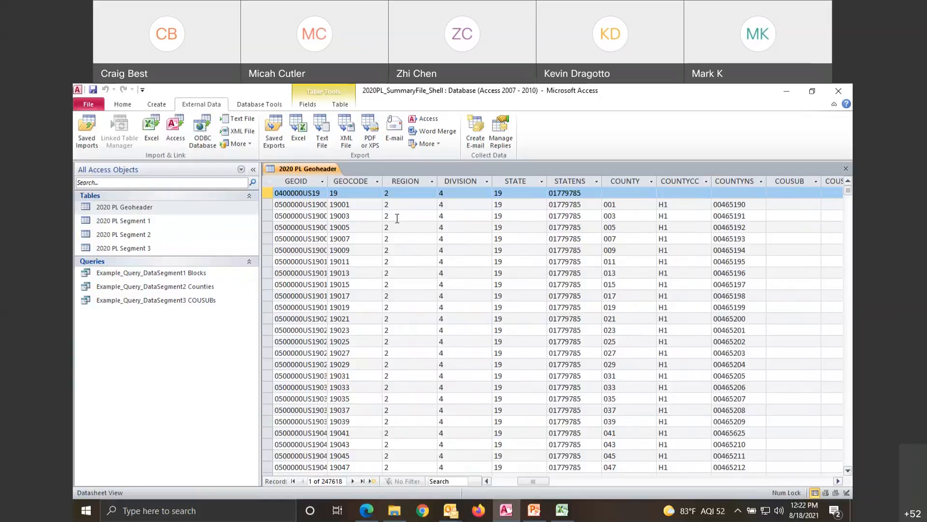
{"action": "left_click_drag", "start_coordinate": [327, 181], "coordinate": [344, 184]}
{"action": "left_click", "coordinate": [365, 181]}
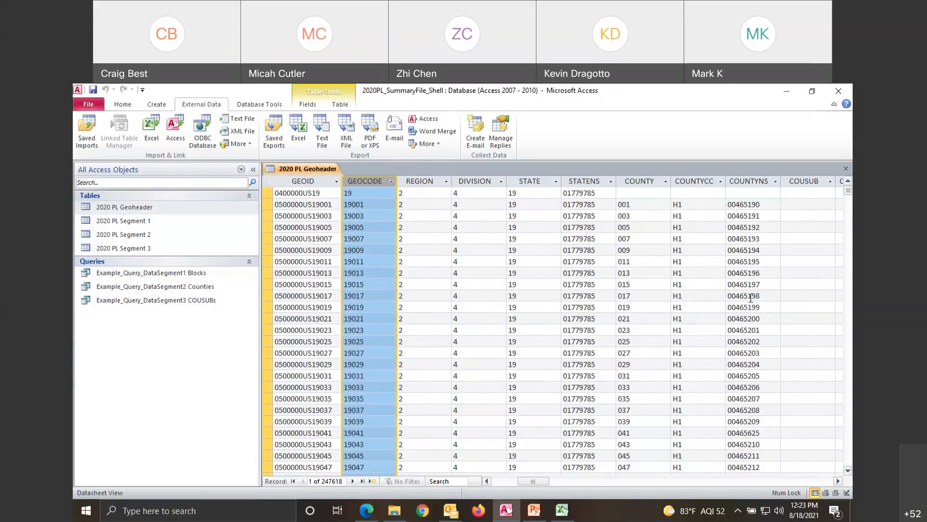
- Widen the NAME column of the Geoheader table so the full county names fit
{"action": "left_click", "coordinate": [839, 482]}
{"action": "left_click", "coordinate": [838, 481]}
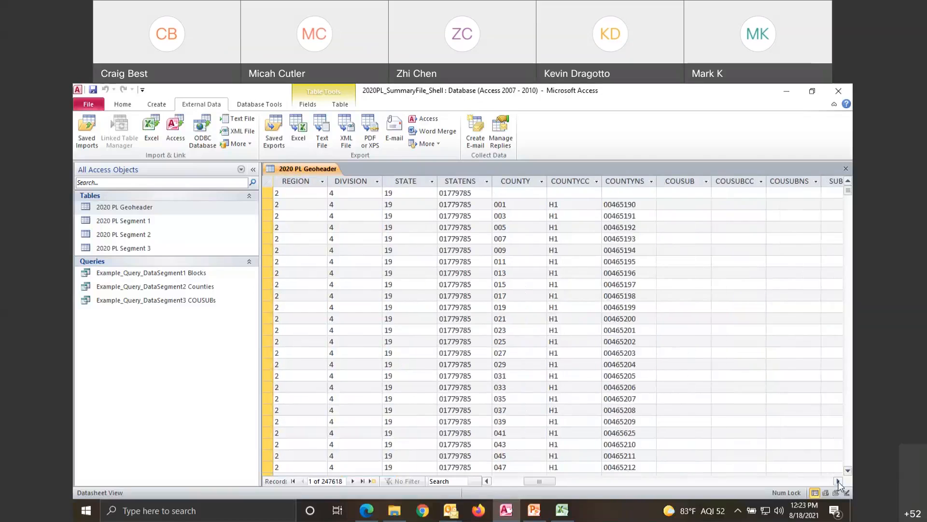
{"action": "left_click", "coordinate": [820, 482]}
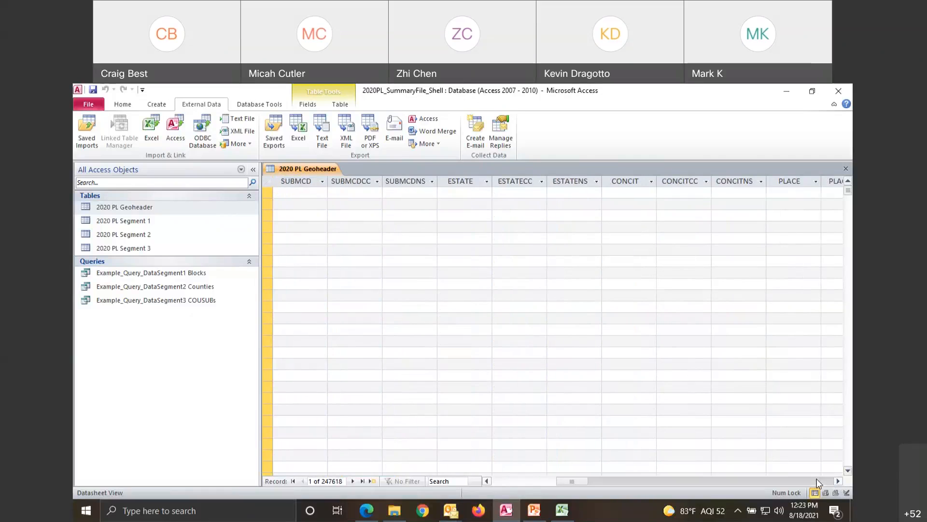
{"action": "left_click", "coordinate": [818, 482]}
{"action": "left_click", "coordinate": [818, 482]}
{"action": "left_click", "coordinate": [819, 481]}
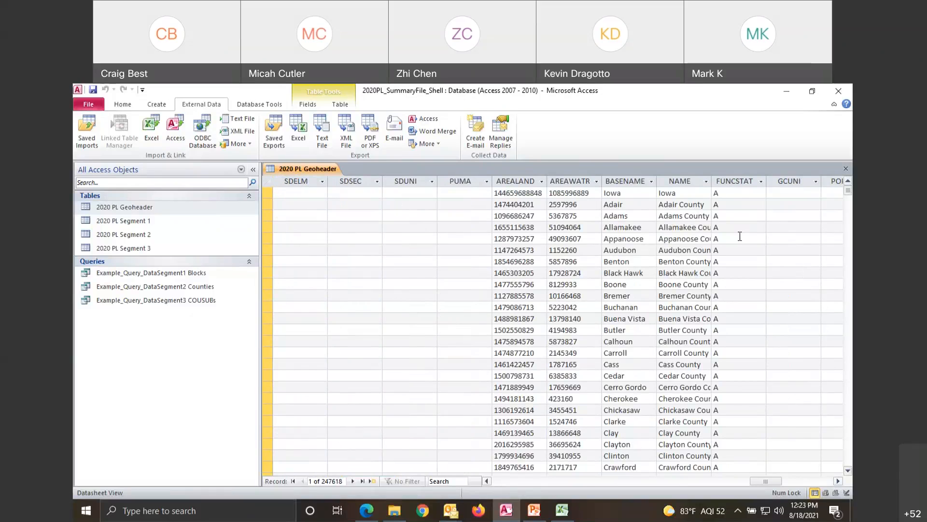
{"action": "left_click_drag", "start_coordinate": [714, 181], "coordinate": [739, 182]}
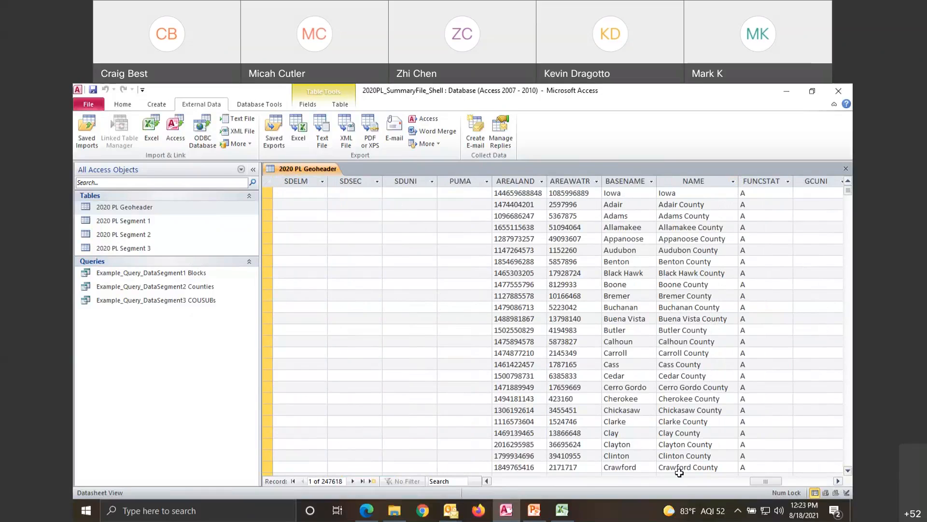
- Highlight the POP100 column and the HU100 column one after the other
{"action": "left_click", "coordinate": [796, 481]}
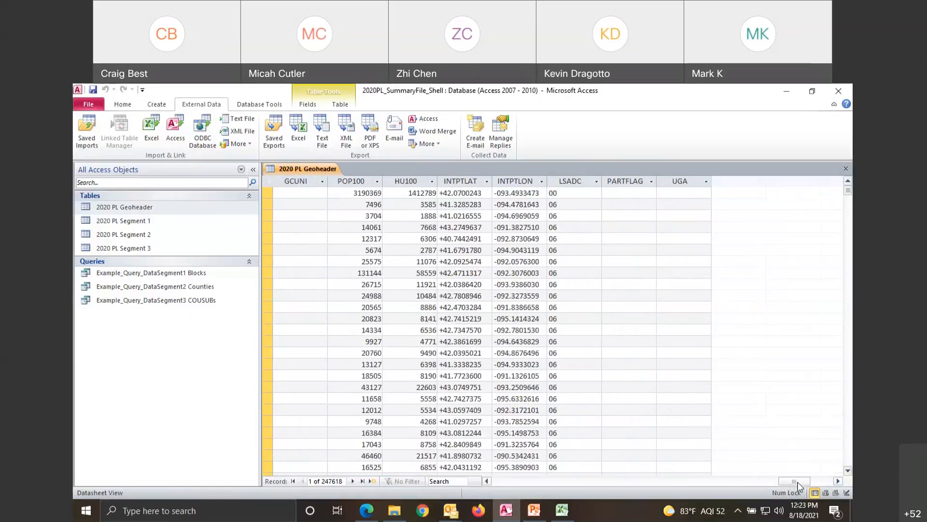
{"action": "left_click", "coordinate": [349, 181]}
{"action": "left_click", "coordinate": [408, 180]}
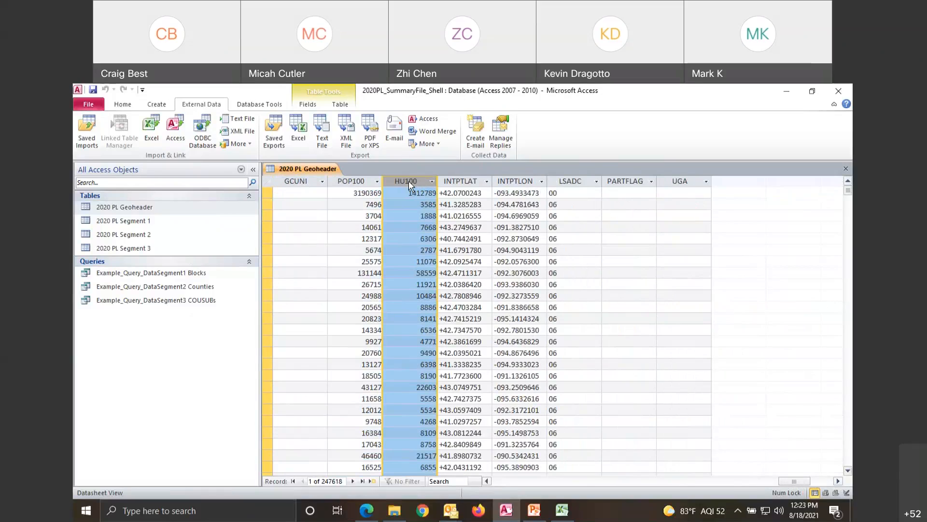
- Revisit the POP100 and HU100 columns, and return to the first columns of the Geoheader table
{"action": "left_click", "coordinate": [362, 181]}
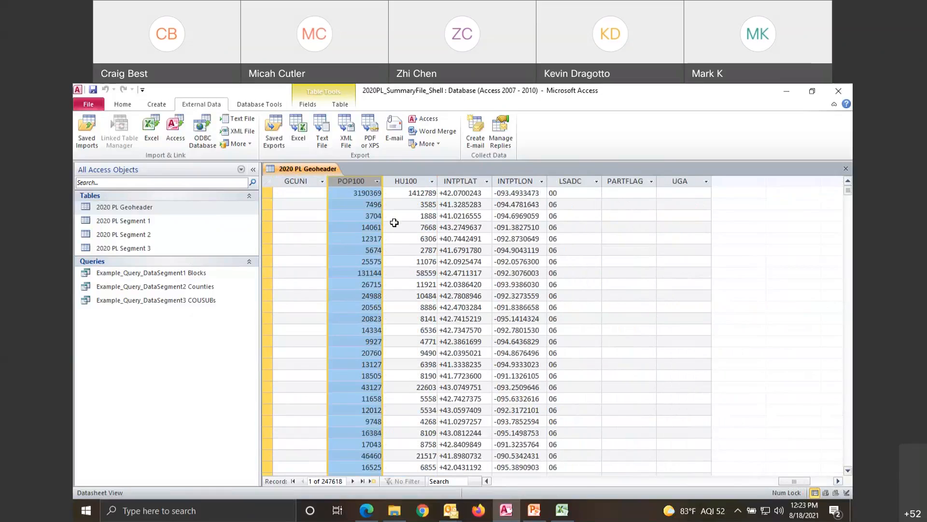
{"action": "left_click", "coordinate": [414, 186]}
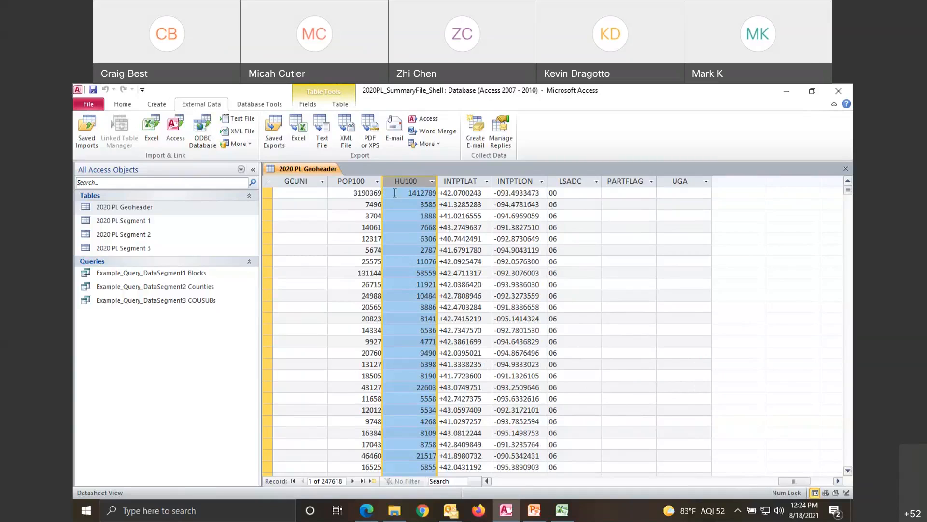
{"action": "left_click", "coordinate": [496, 480]}
{"action": "left_click", "coordinate": [496, 480]}
{"action": "left_click", "coordinate": [495, 480]}
{"action": "left_click", "coordinate": [496, 480]}
{"action": "left_click", "coordinate": [496, 480]}
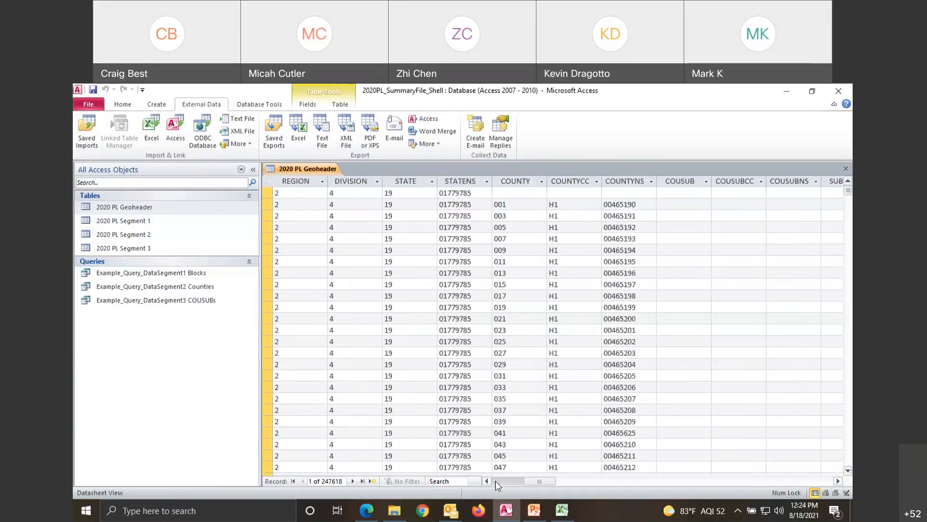
{"action": "left_click", "coordinate": [495, 480]}
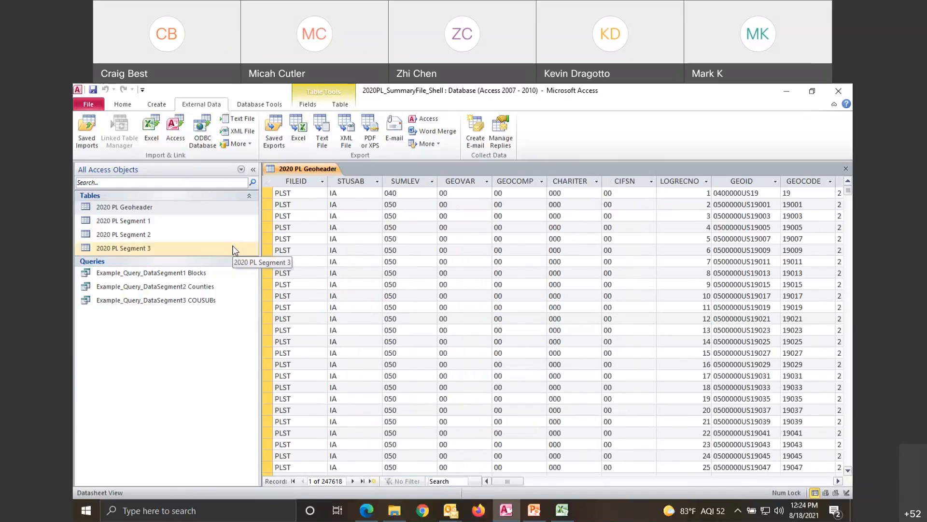
- Create a new query in design view from the 2020 PL Geoheader table and enlarge its field list
{"action": "left_click", "coordinate": [157, 105]}
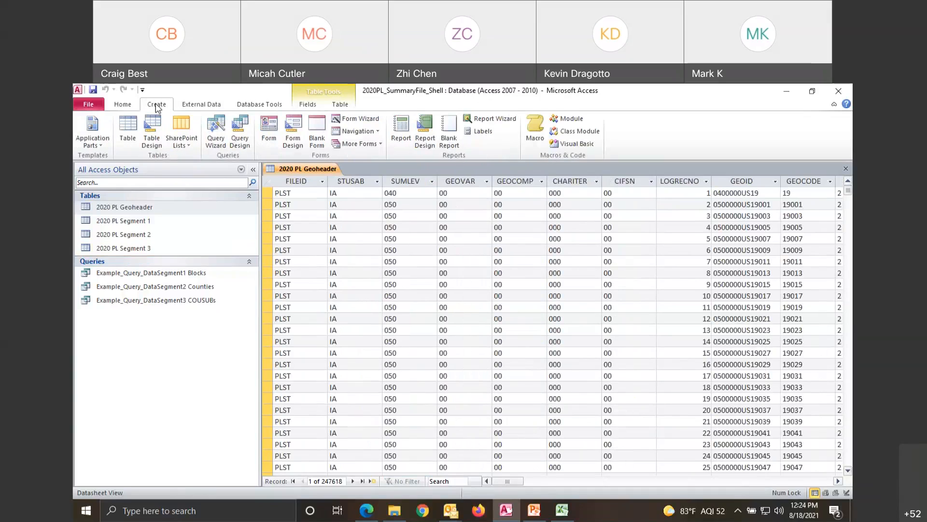
{"action": "left_click", "coordinate": [245, 138]}
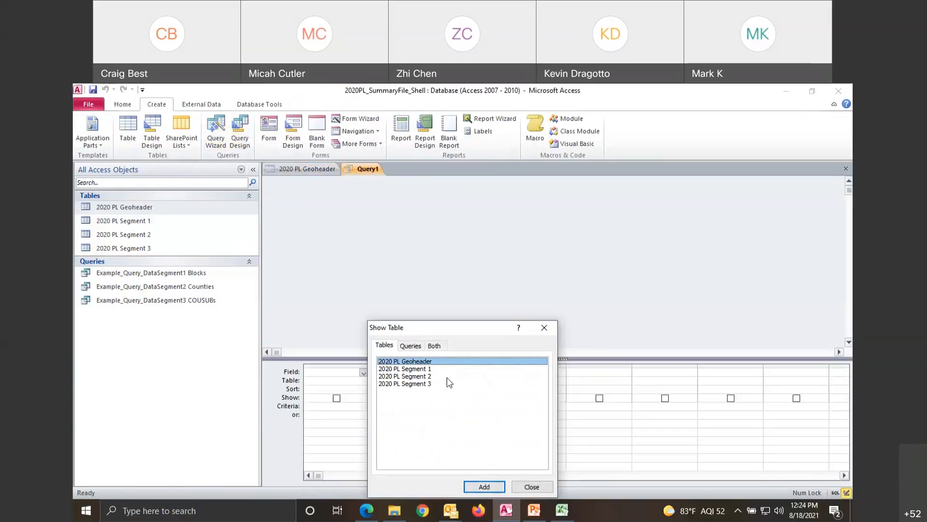
{"action": "left_click", "coordinate": [475, 486]}
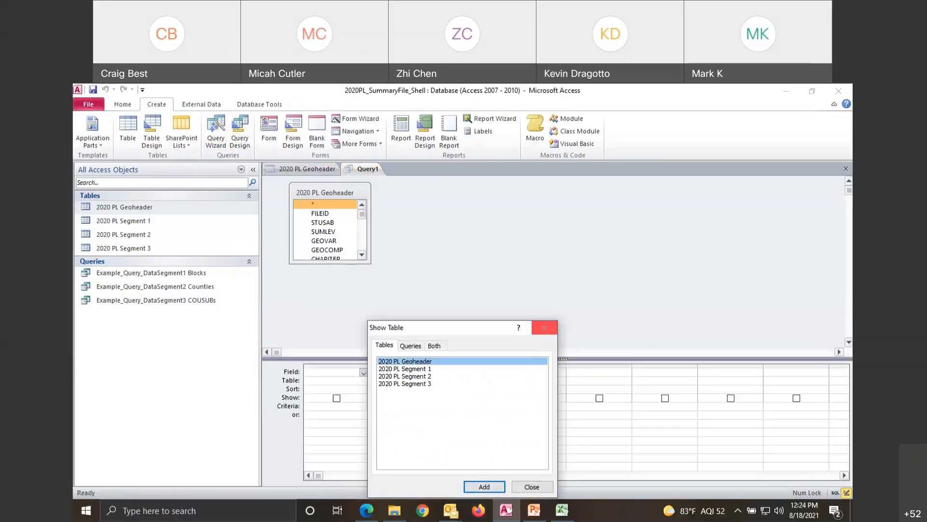
{"action": "left_click", "coordinate": [517, 488]}
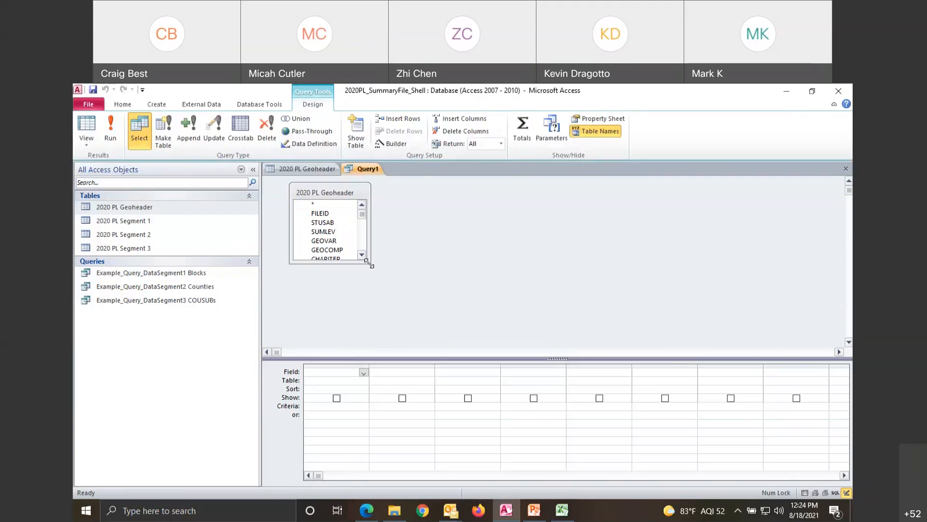
{"action": "left_click_drag", "start_coordinate": [368, 263], "coordinate": [445, 344]}
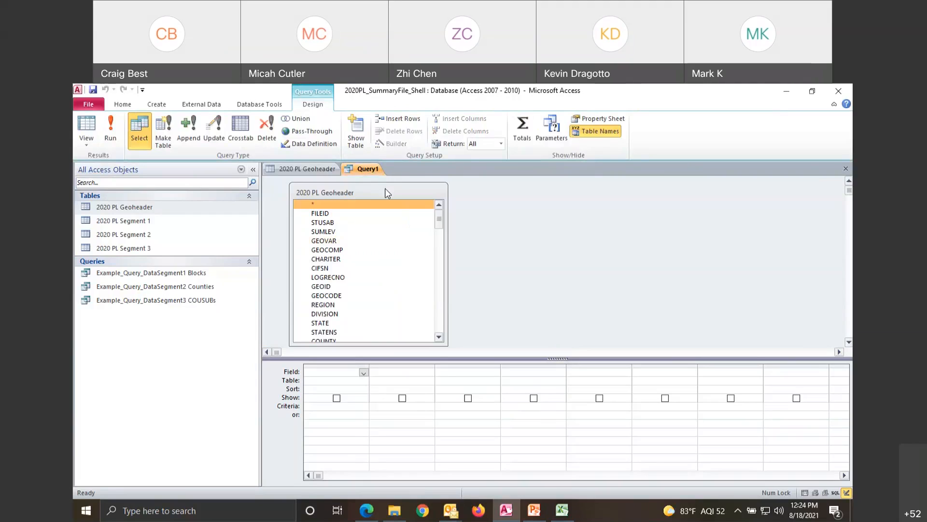
{"action": "left_click_drag", "start_coordinate": [387, 193], "coordinate": [375, 187]}
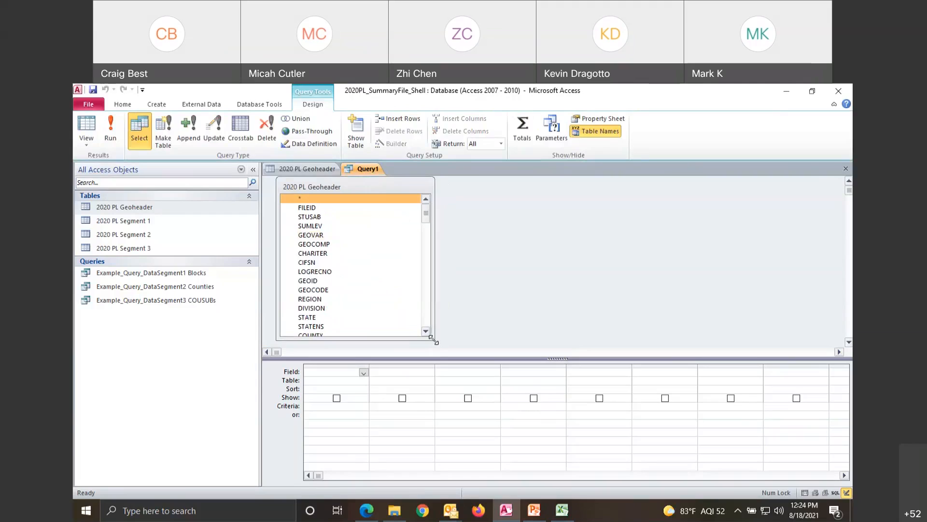
{"action": "left_click_drag", "start_coordinate": [433, 340], "coordinate": [441, 345]}
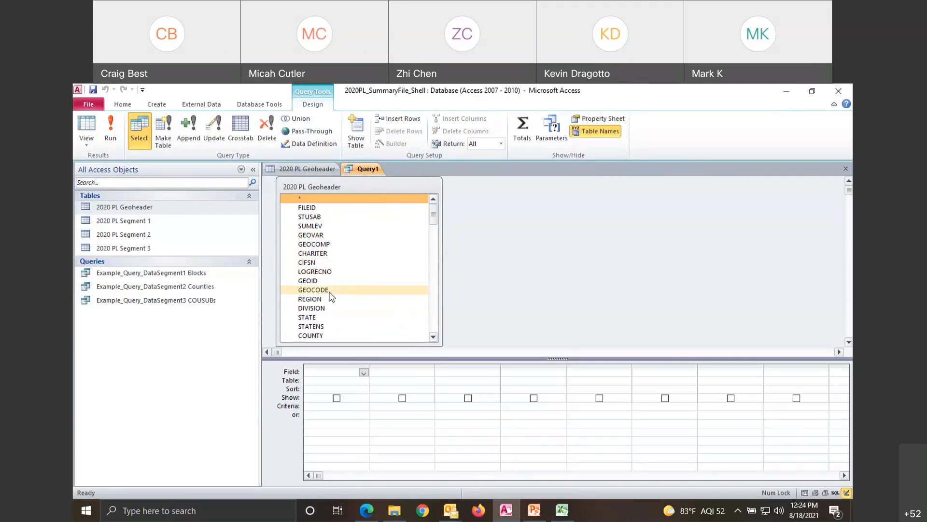
- Add the GEOCODE, NAME, POP100 and HU100 fields to the query
{"action": "double_click", "coordinate": [314, 290]}
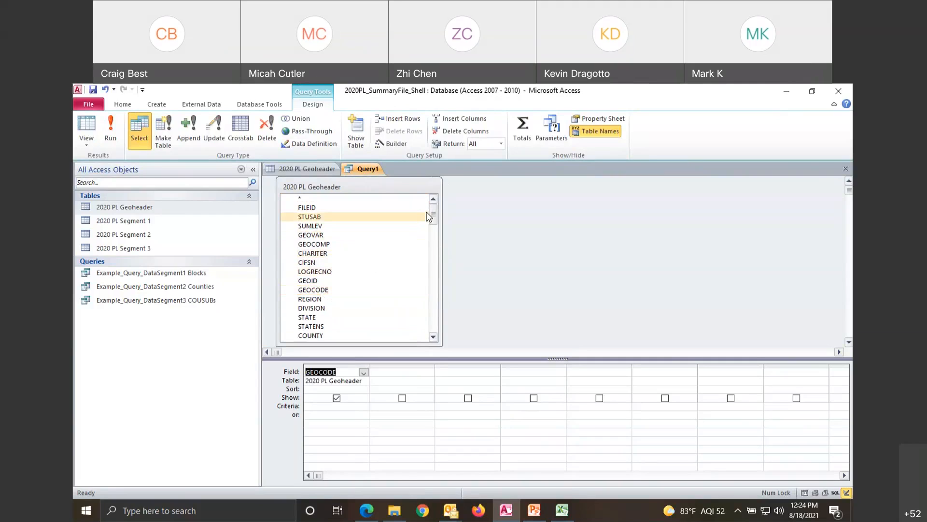
{"action": "scroll", "coordinate": [434, 230], "scroll_direction": "down", "scroll_amount": 1}
{"action": "left_click_drag", "start_coordinate": [434, 230], "coordinate": [431, 321]}
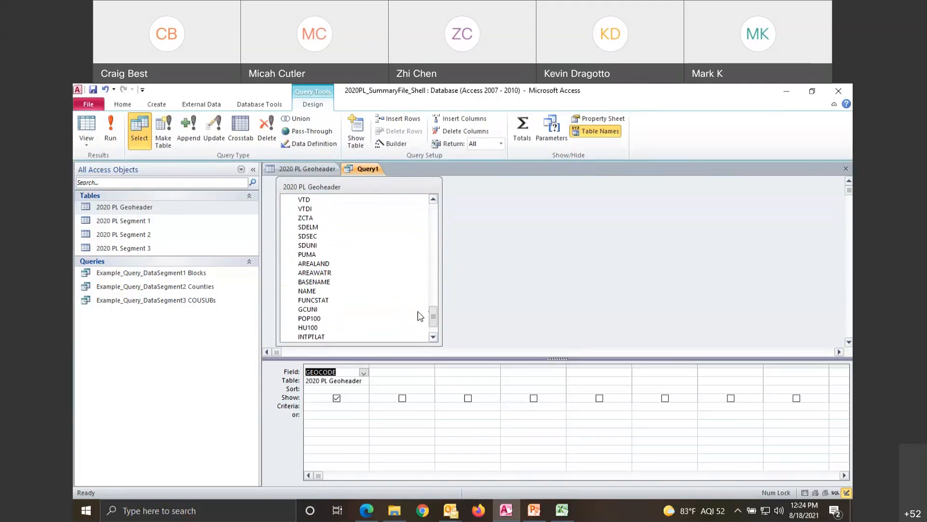
{"action": "double_click", "coordinate": [312, 291]}
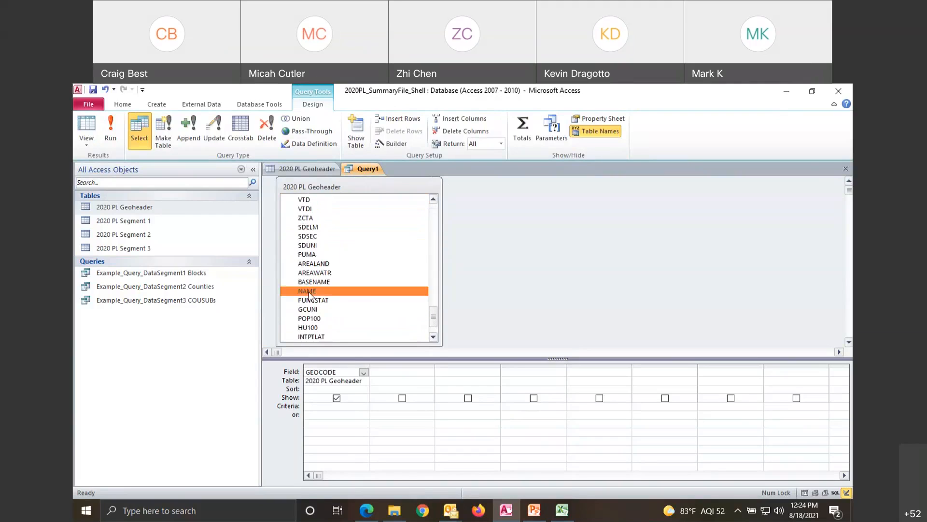
{"action": "double_click", "coordinate": [318, 319]}
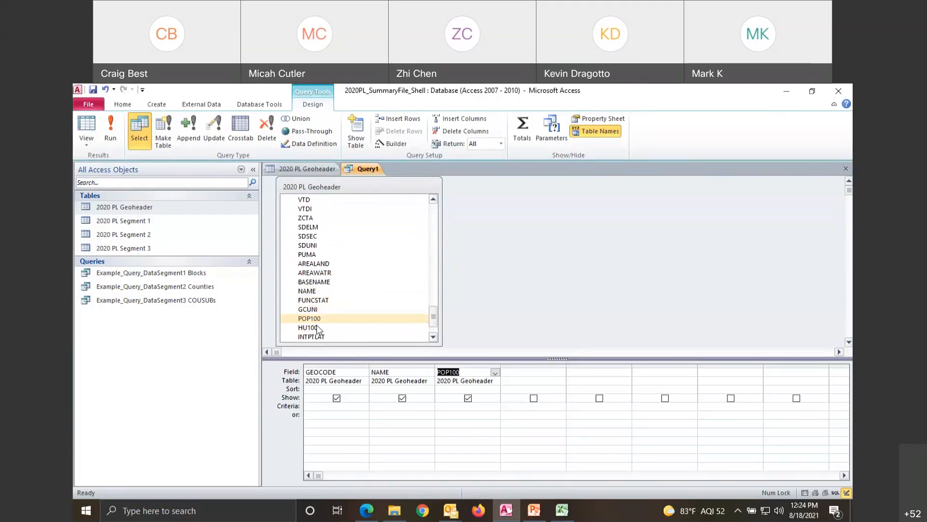
{"action": "double_click", "coordinate": [309, 328]}
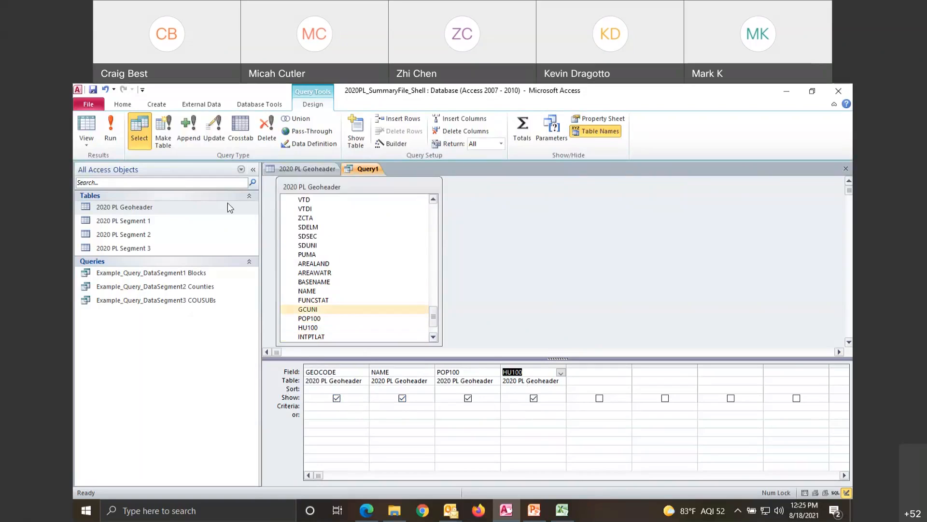
- Run the query and look through its records, widening the NAME column to fit the long voting district names
{"action": "left_click", "coordinate": [110, 133]}
{"action": "left_click_drag", "start_coordinate": [383, 180], "coordinate": [415, 181]}
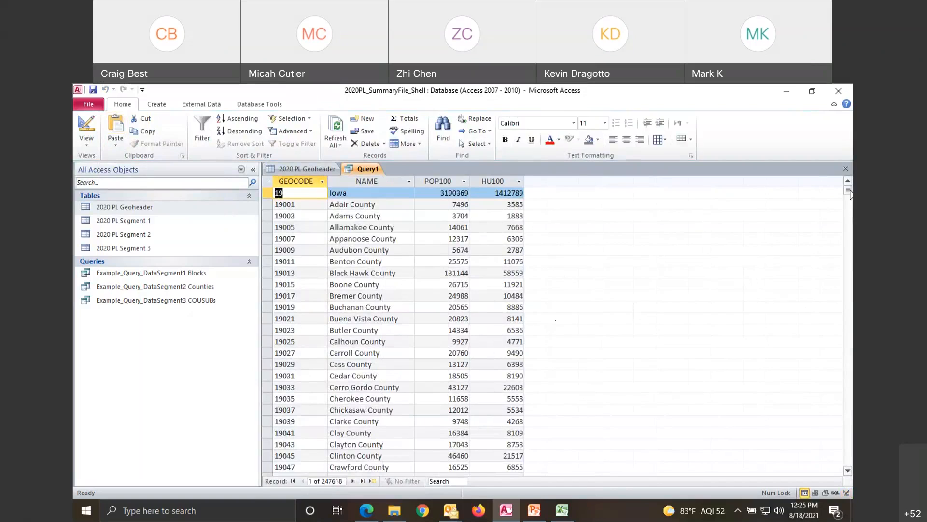
{"action": "left_click_drag", "start_coordinate": [850, 193], "coordinate": [851, 207]}
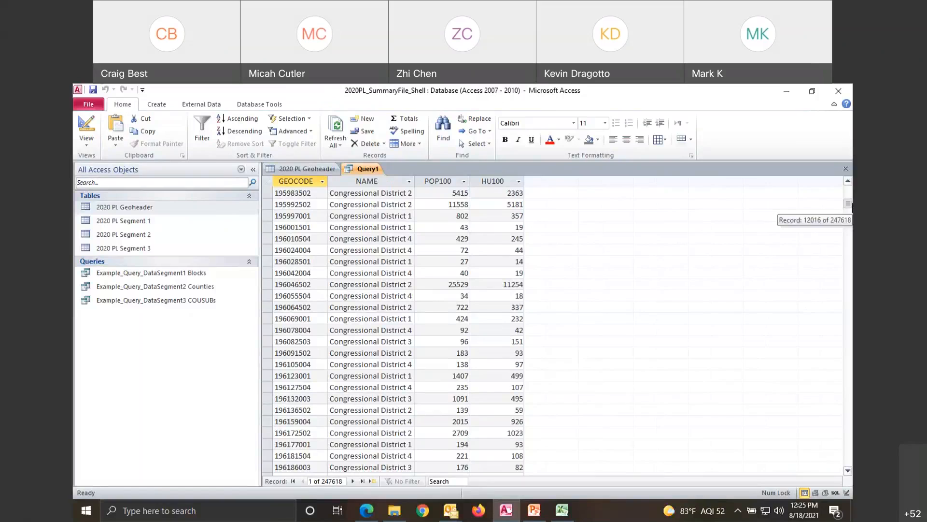
{"action": "left_click_drag", "start_coordinate": [852, 205], "coordinate": [853, 211]}
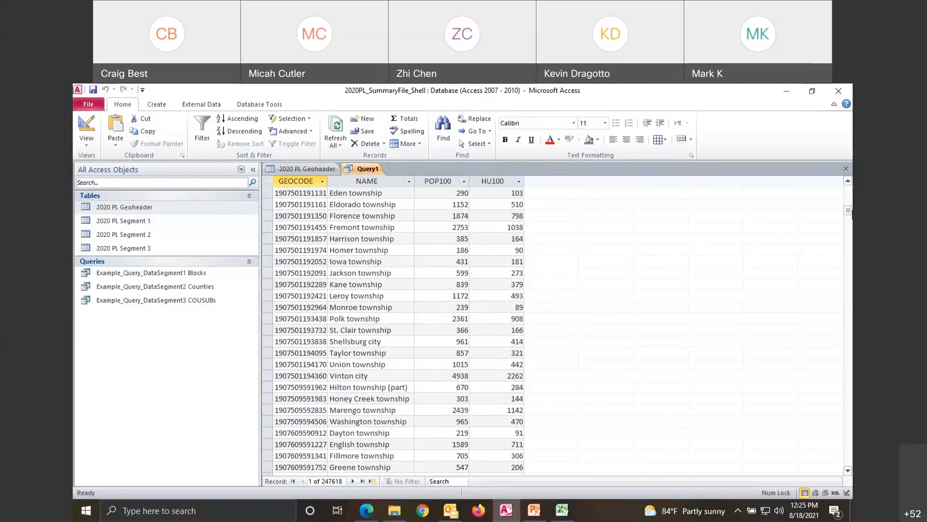
{"action": "left_click_drag", "start_coordinate": [851, 216], "coordinate": [851, 221]}
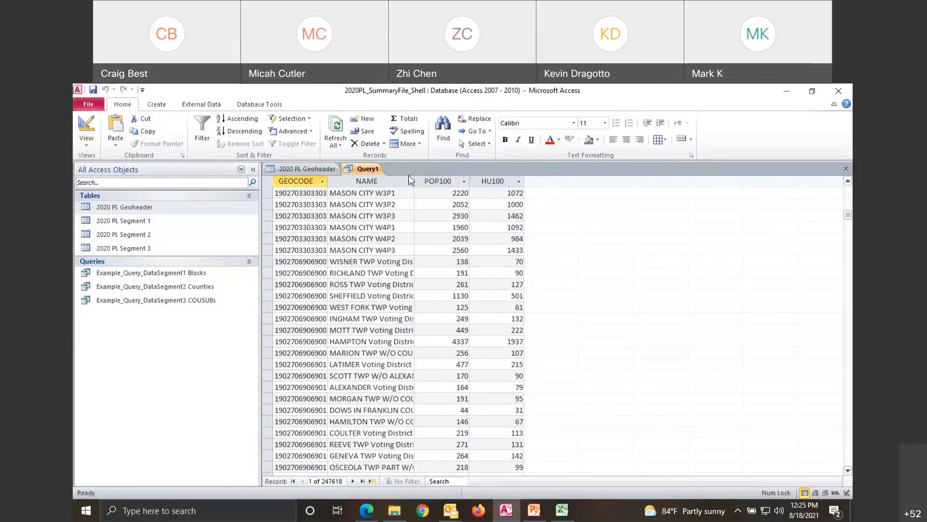
{"action": "left_click_drag", "start_coordinate": [414, 181], "coordinate": [495, 181]}
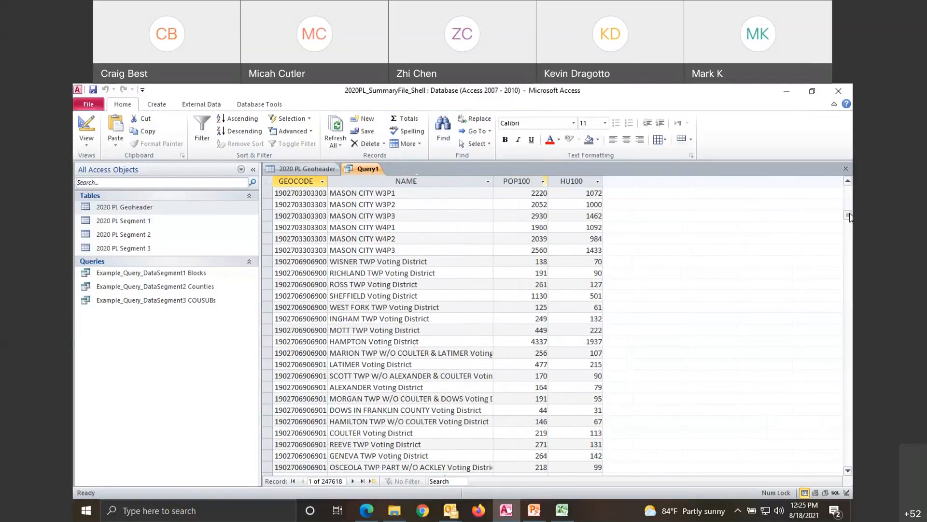
{"action": "left_click_drag", "start_coordinate": [850, 217], "coordinate": [849, 190]}
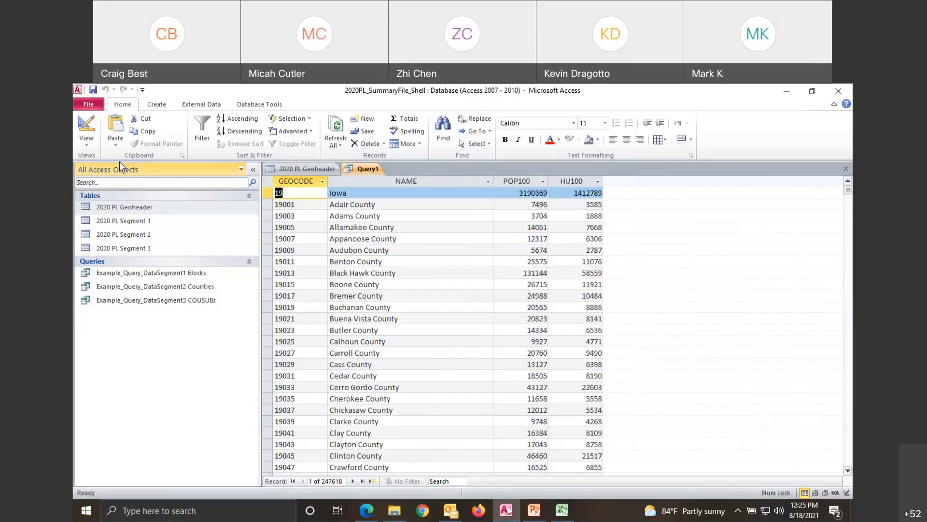
- Return the query to Design View and add the SUMLEV field after HU100
{"action": "left_click", "coordinate": [87, 147]}
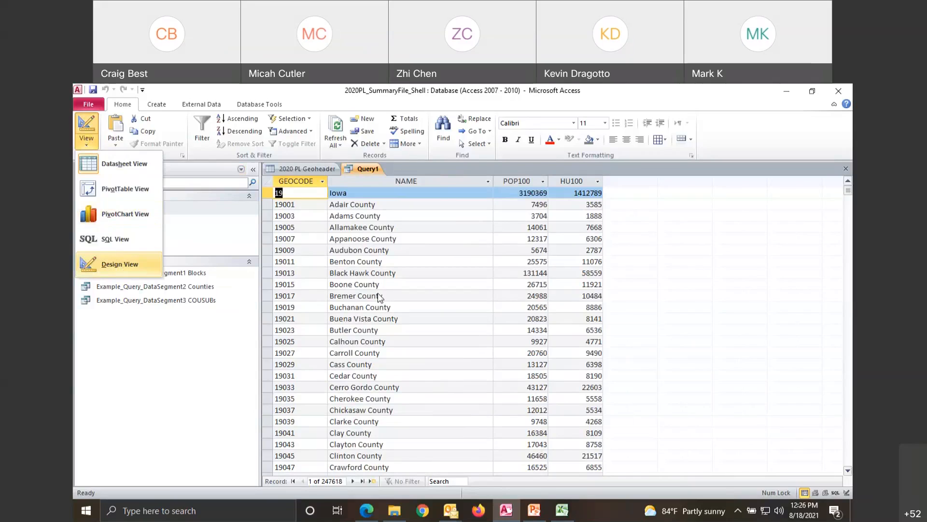
{"action": "left_click", "coordinate": [108, 265]}
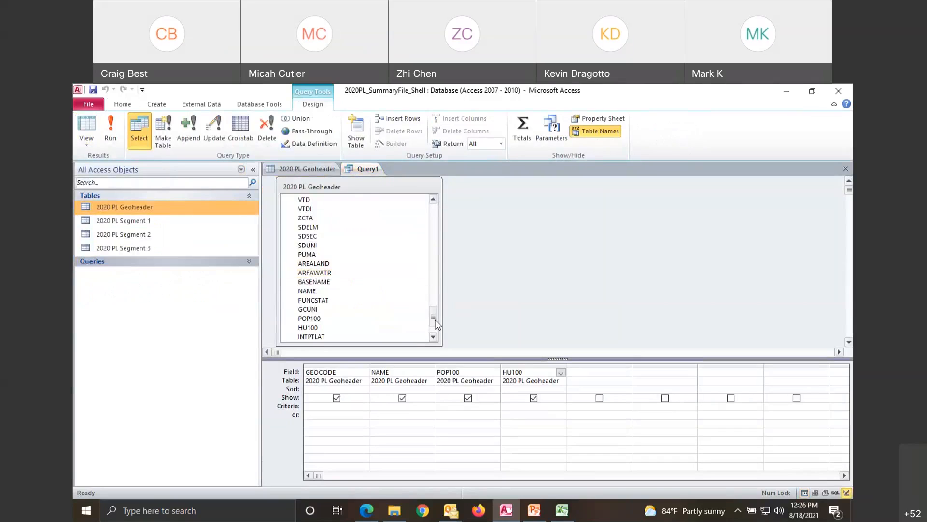
{"action": "left_click_drag", "start_coordinate": [433, 316], "coordinate": [438, 206]}
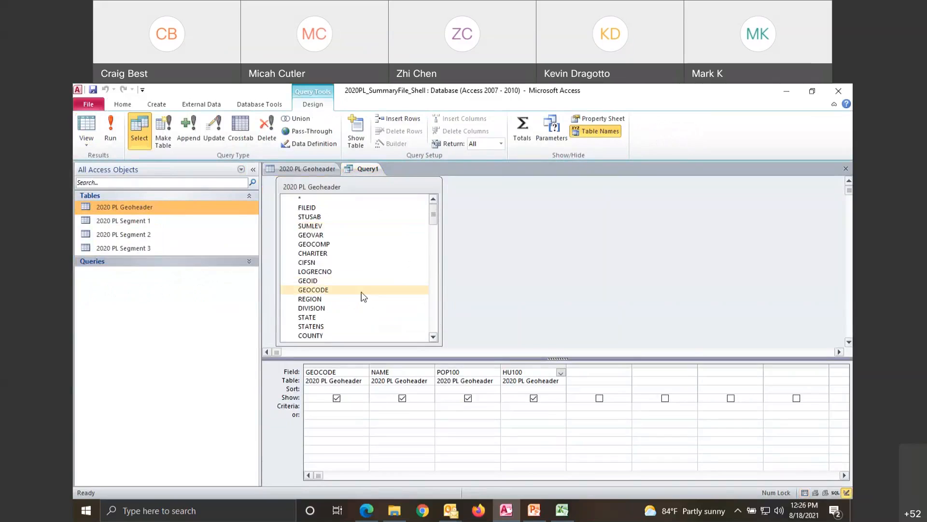
{"action": "double_click", "coordinate": [310, 226]}
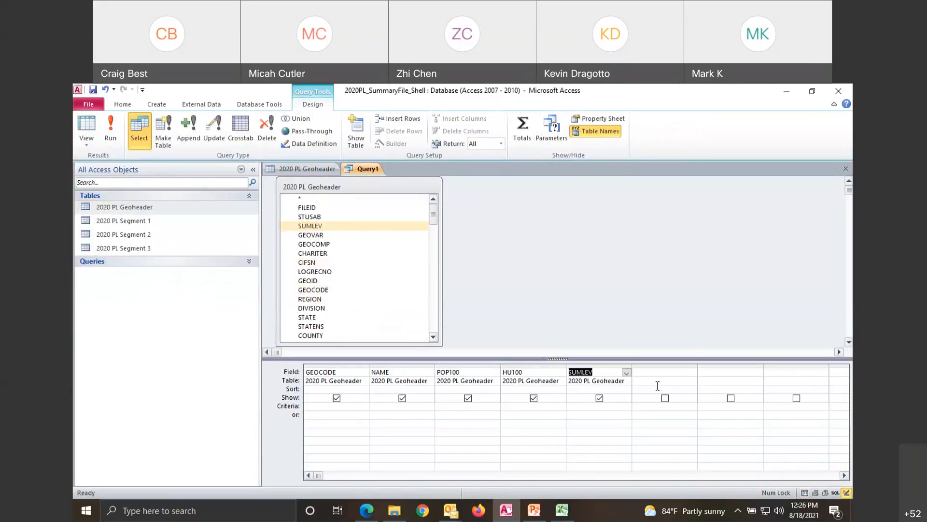
- Run the query with the SUMLEV criterion 160 and select the Little Cedar CDP record in the results
{"action": "left_click", "coordinate": [622, 406]}
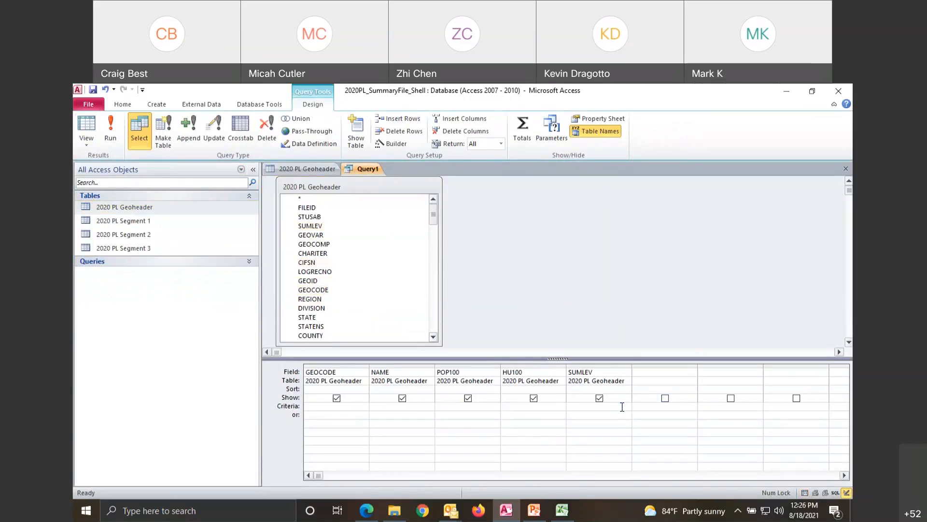
{"action": "type", "text": "160"}
{"action": "left_click", "coordinate": [111, 130]}
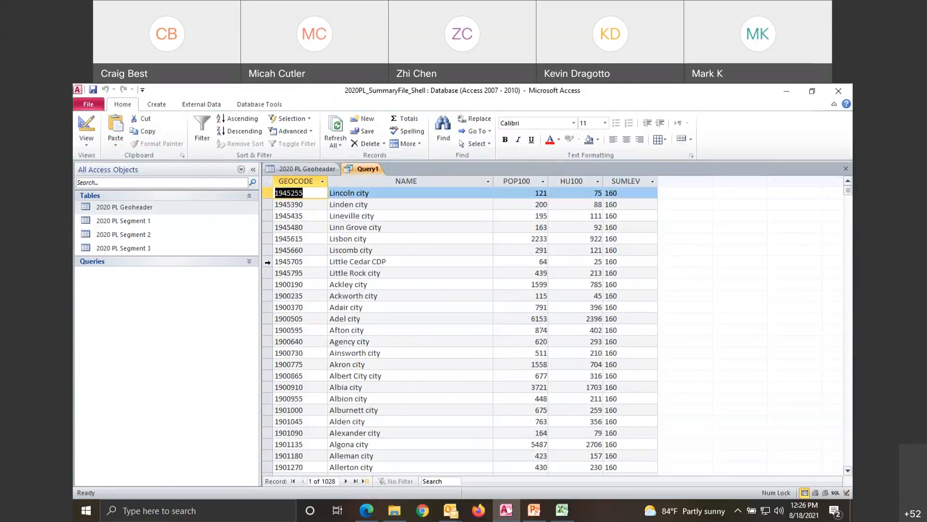
{"action": "left_click", "coordinate": [267, 261]}
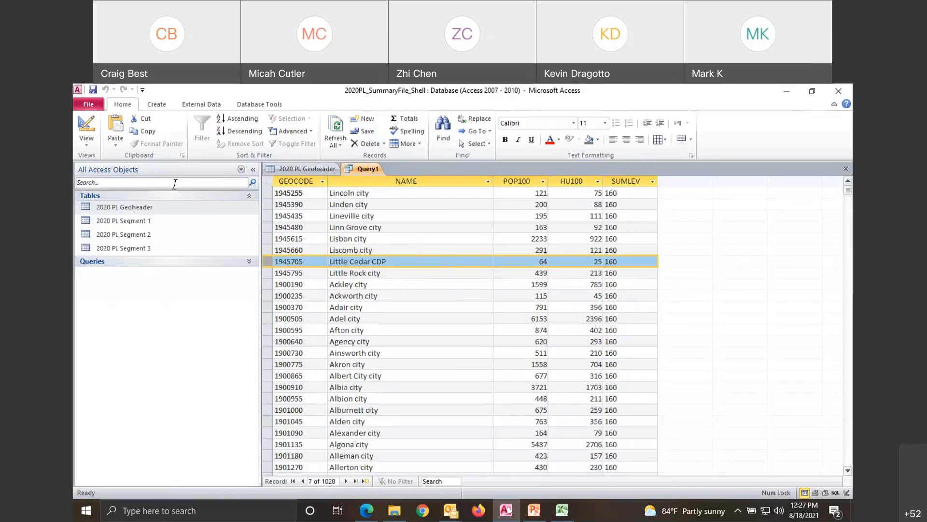
- Change the SUMLEV criterion in the query design to 140 and run the query again
{"action": "left_click", "coordinate": [85, 145]}
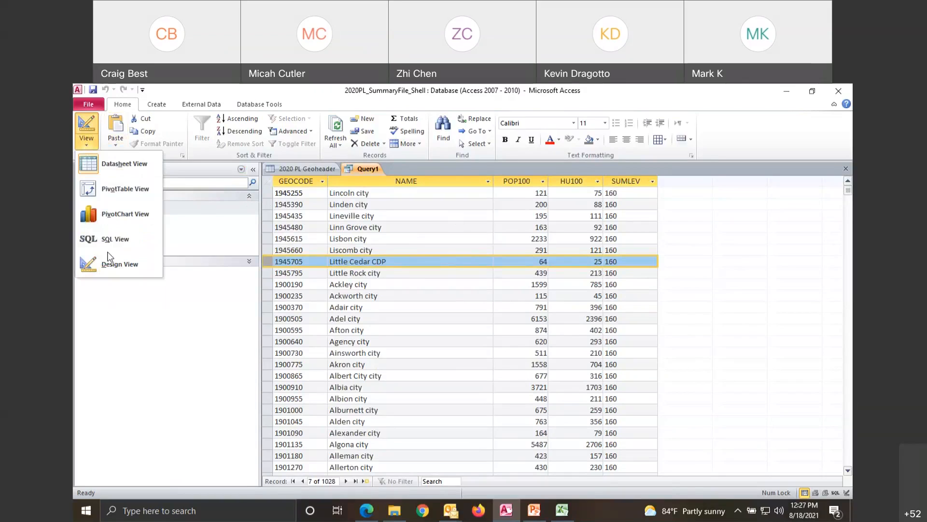
{"action": "left_click", "coordinate": [119, 264]}
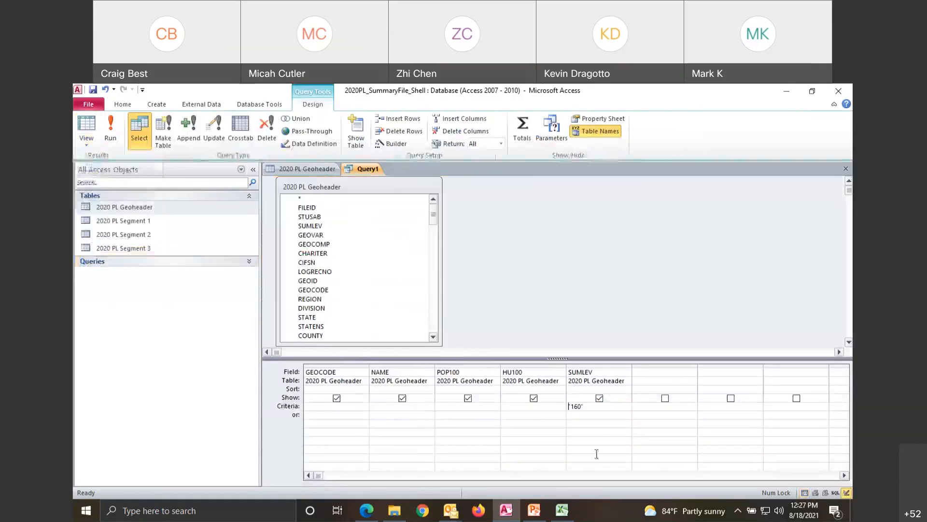
{"action": "left_click_drag", "start_coordinate": [585, 407], "coordinate": [555, 406]}
{"action": "type", "text": "140"}
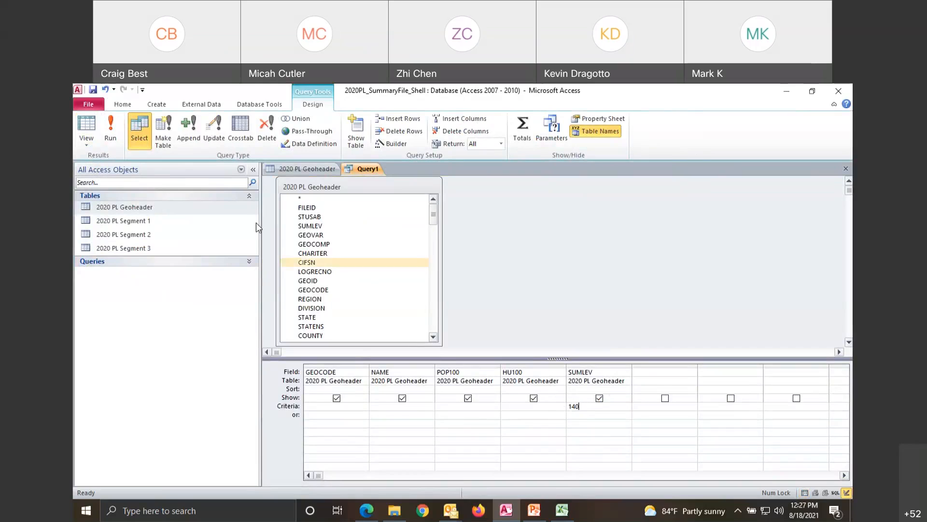
{"action": "left_click", "coordinate": [110, 129]}
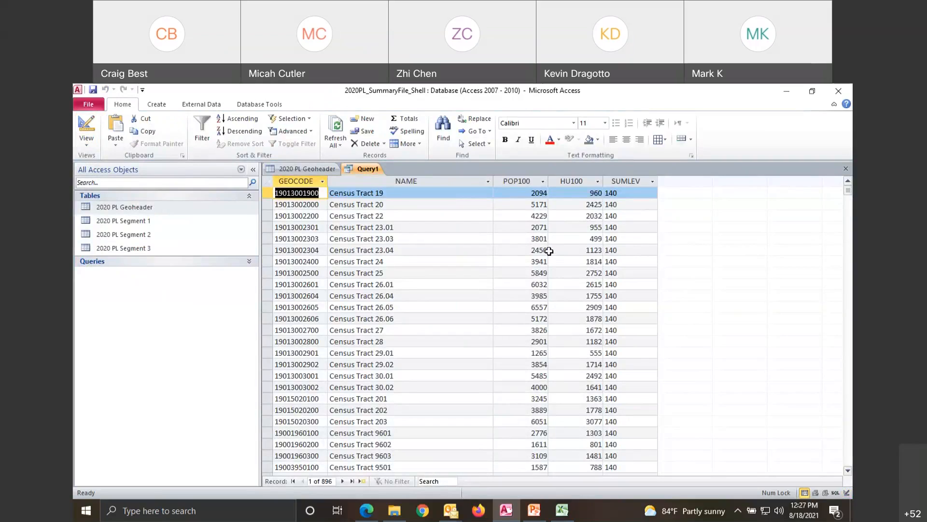
{"action": "mouse_move", "coordinate": [848, 191]}
{"action": "left_mouse_down"}
{"action": "mouse_move", "coordinate": [851, 234]}
{"action": "mouse_move", "coordinate": [850, 180]}
{"action": "left_mouse_up"}
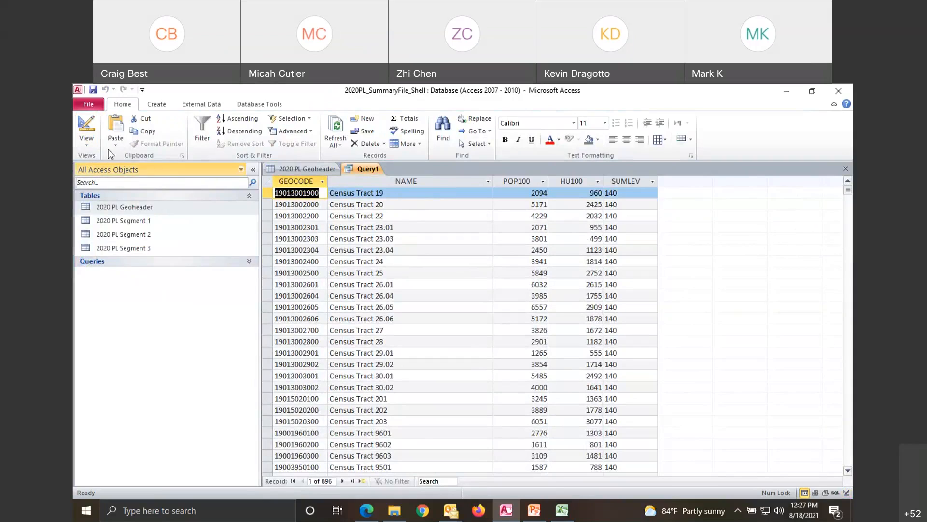
- Add the COUNTY field to the query design with the criterion 153 and run the query
{"action": "left_click", "coordinate": [85, 145]}
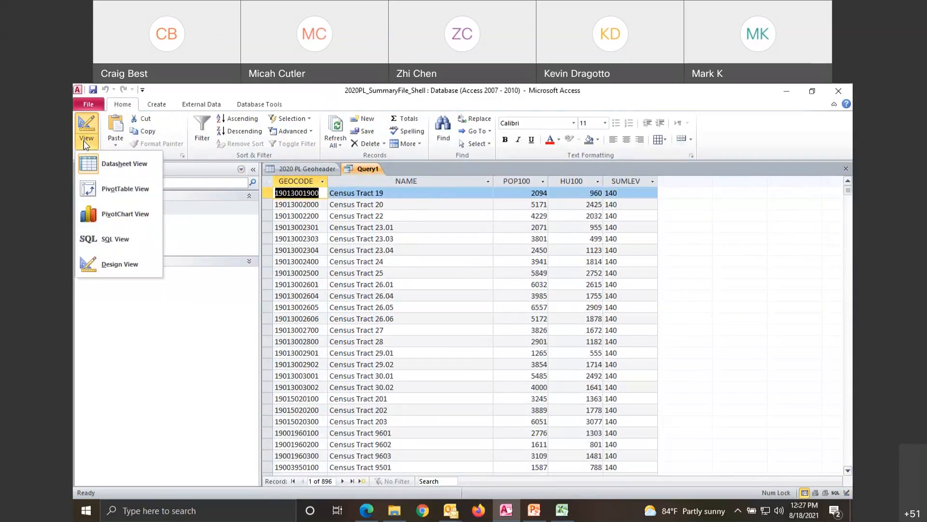
{"action": "left_click", "coordinate": [128, 265]}
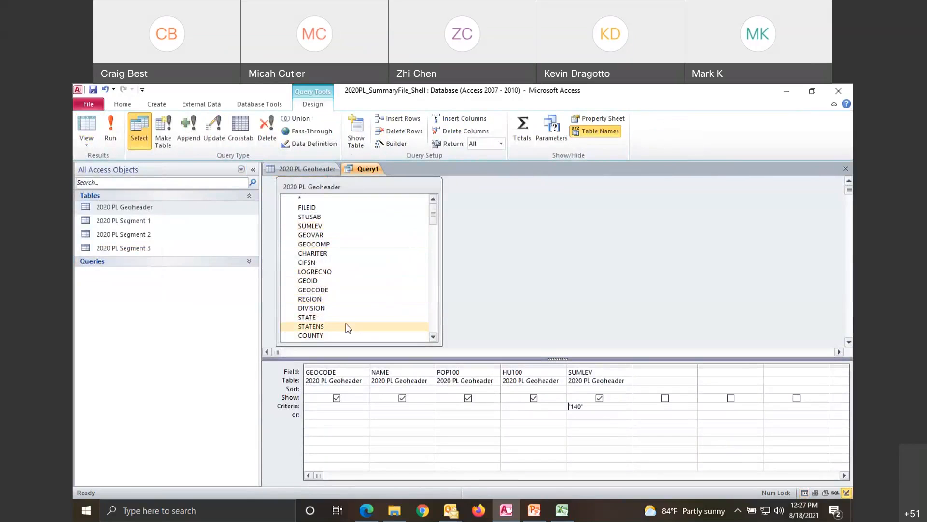
{"action": "double_click", "coordinate": [306, 335]}
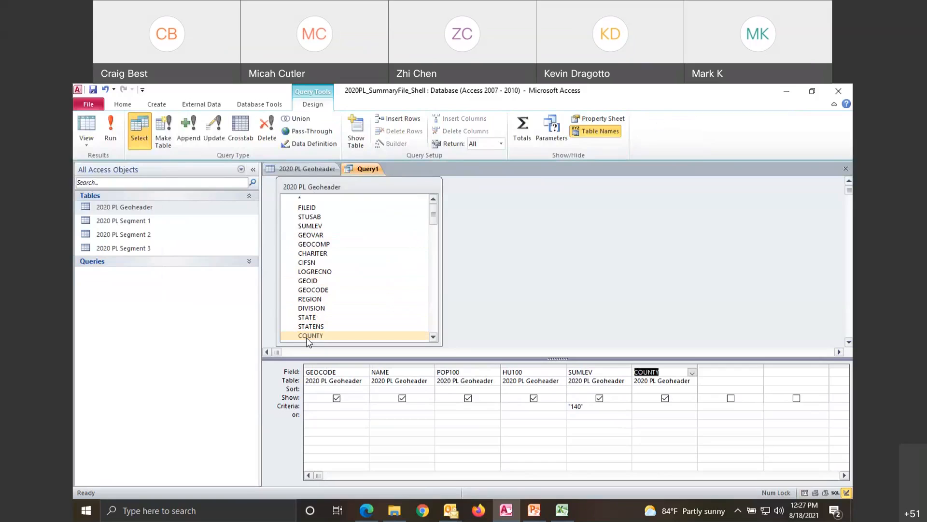
{"action": "left_click", "coordinate": [667, 406]}
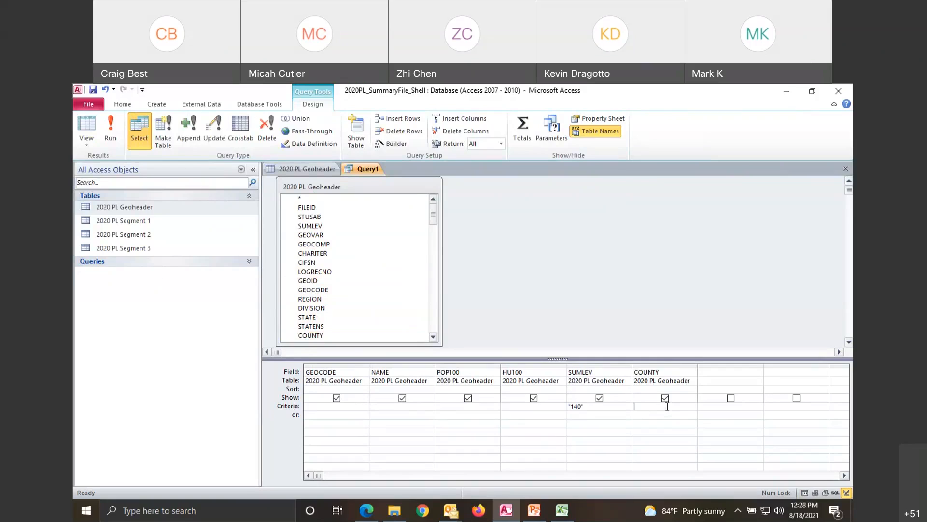
{"action": "type", "text": "153"}
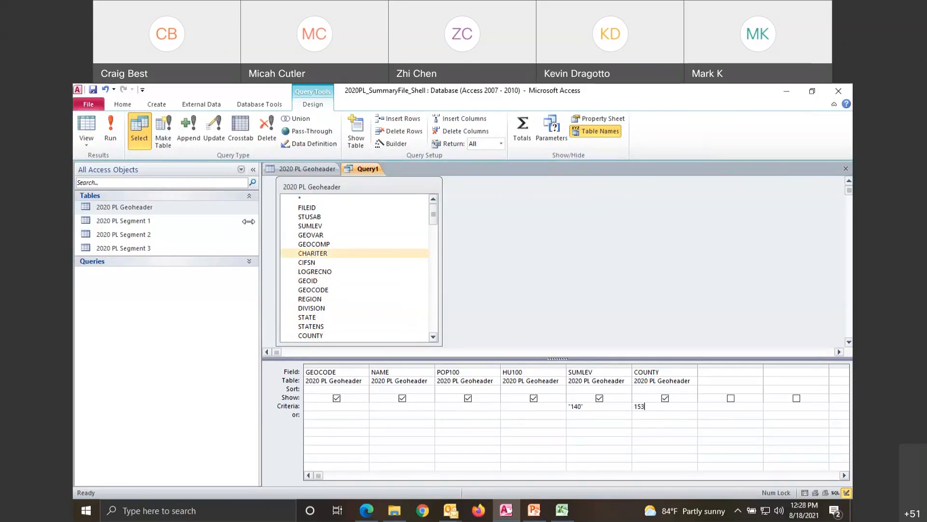
{"action": "left_click", "coordinate": [111, 131]}
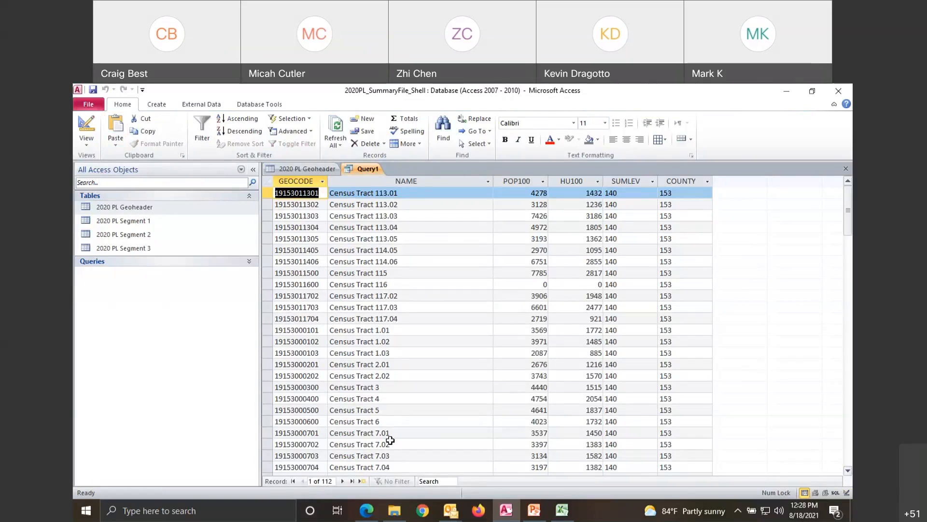
- Rerun the query with the SUMLEV criterion set to 750 and widen the GEOCODE column to fit the full block codes
{"action": "left_click", "coordinate": [88, 145]}
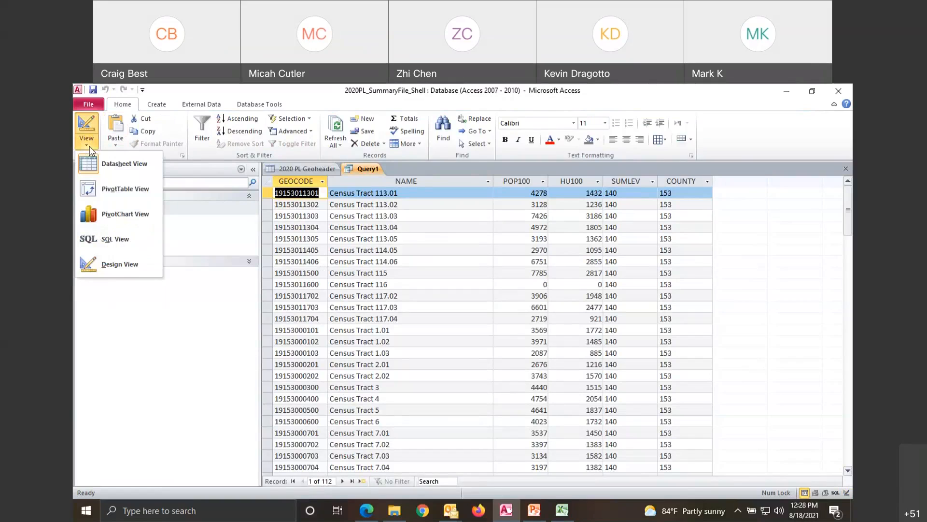
{"action": "left_click", "coordinate": [121, 266]}
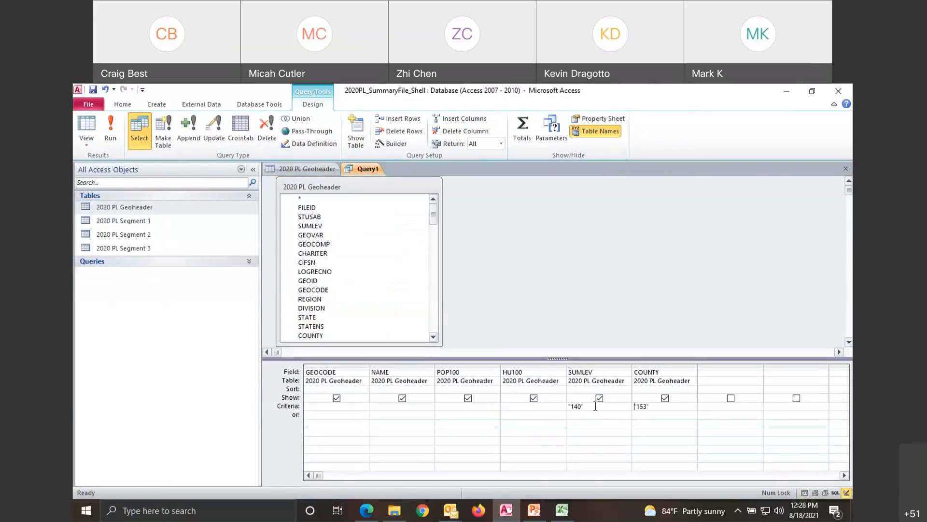
{"action": "left_click_drag", "start_coordinate": [595, 406], "coordinate": [540, 404]}
{"action": "type", "text": "750"}
{"action": "left_click", "coordinate": [409, 303]}
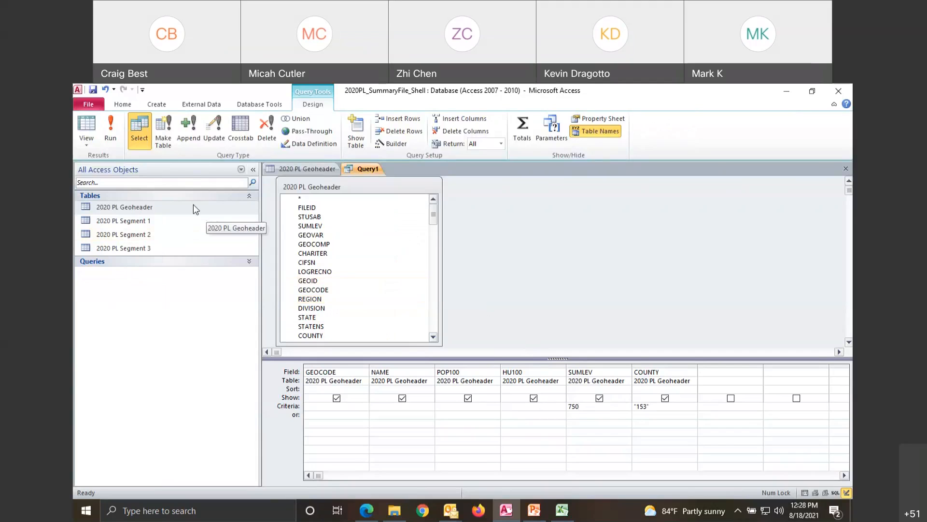
{"action": "left_click", "coordinate": [106, 129]}
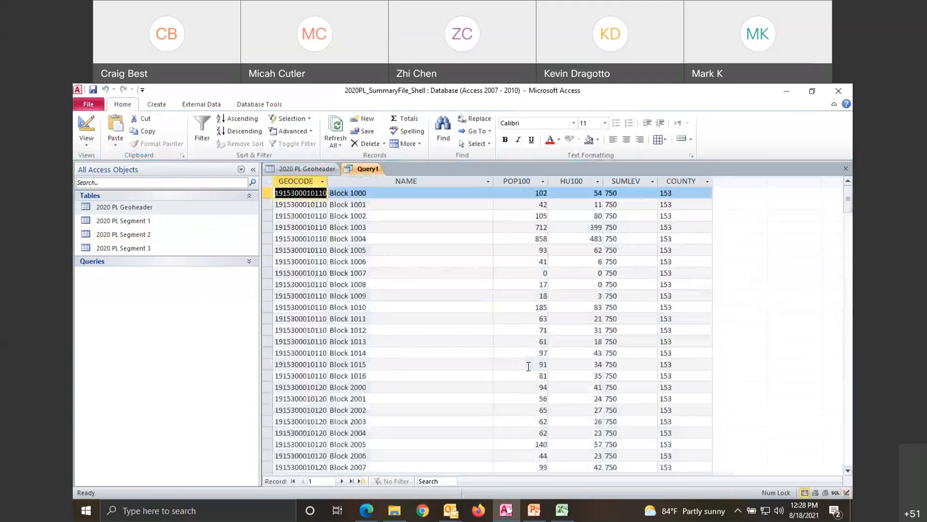
{"action": "left_click_drag", "start_coordinate": [327, 181], "coordinate": [359, 179]}
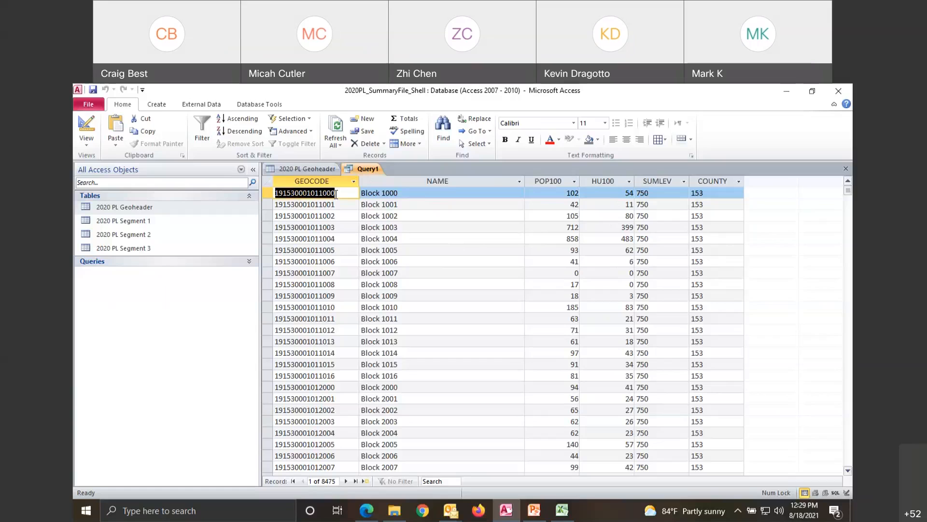
- Add the TRACT field after COUNTY in the query design and run the query
{"action": "left_click", "coordinate": [87, 141]}
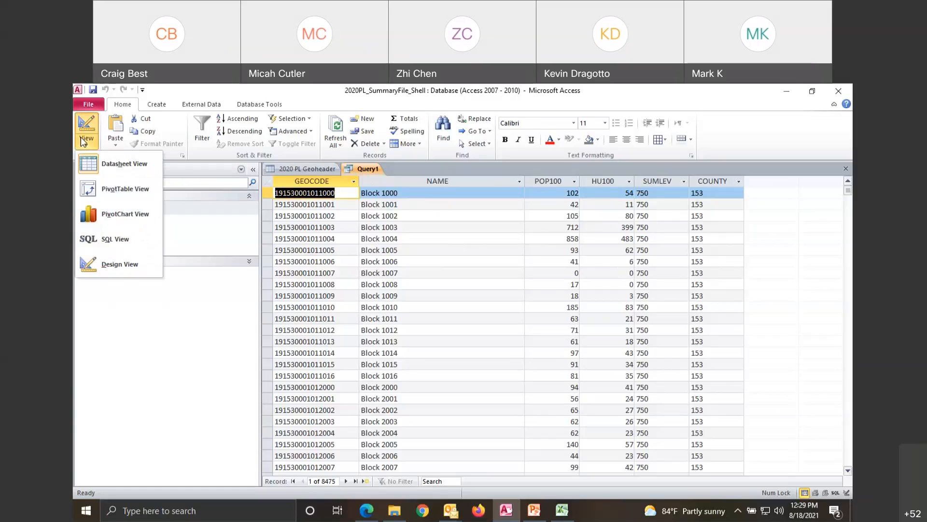
{"action": "left_click", "coordinate": [138, 270]}
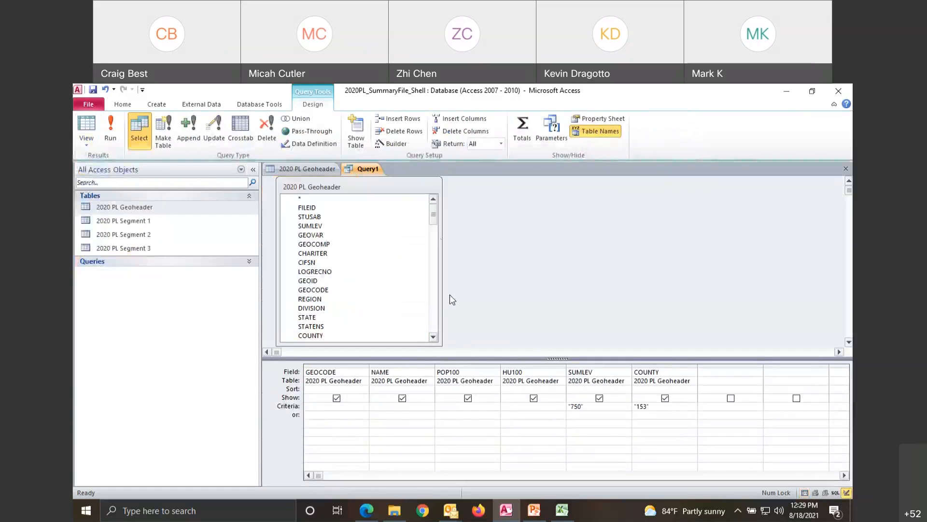
{"action": "left_click_drag", "start_coordinate": [436, 213], "coordinate": [434, 250]}
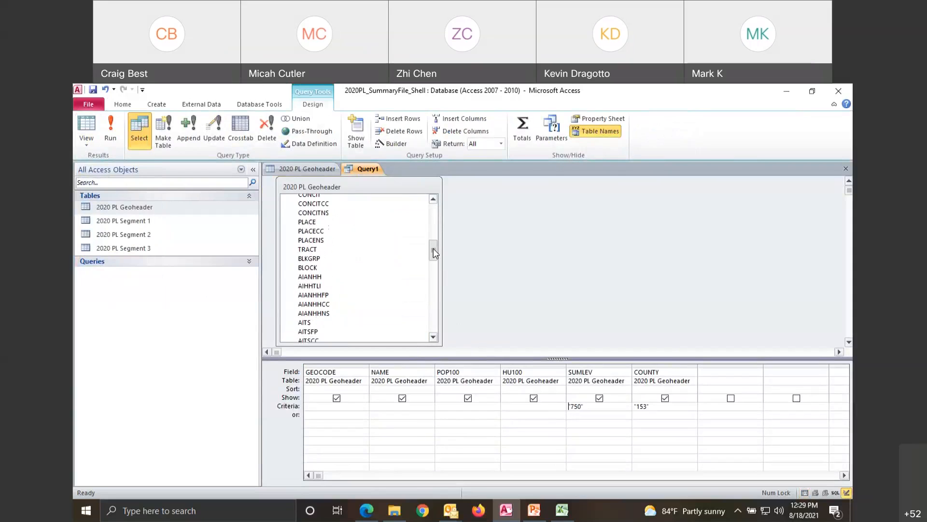
{"action": "double_click", "coordinate": [305, 249]}
{"action": "left_click", "coordinate": [110, 130]}
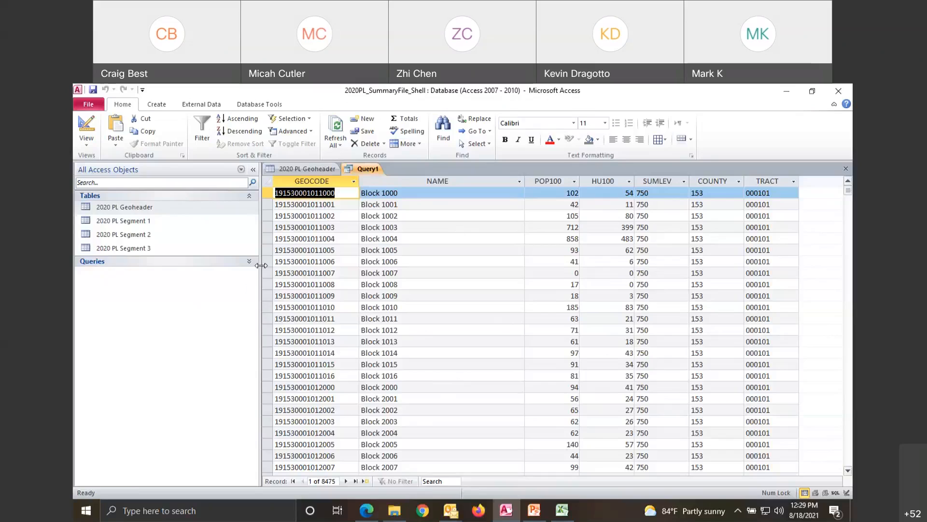
- Save the query under the name Query1 and expand the list of saved queries
{"action": "left_click", "coordinate": [93, 89]}
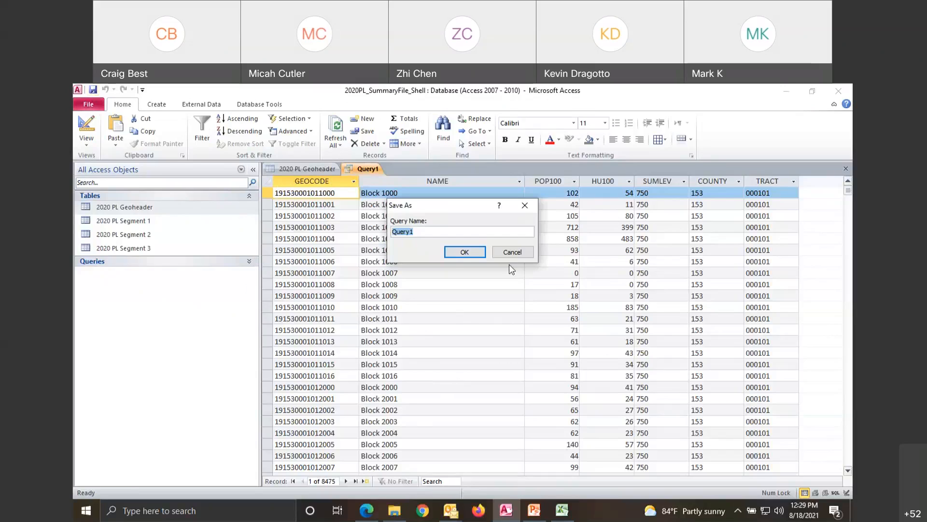
{"action": "left_click", "coordinate": [453, 253]}
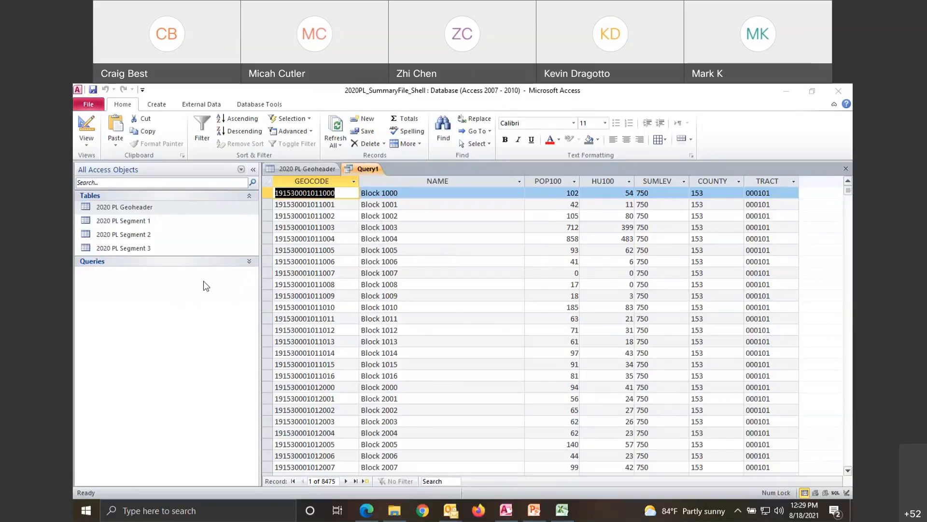
{"action": "left_click", "coordinate": [249, 261]}
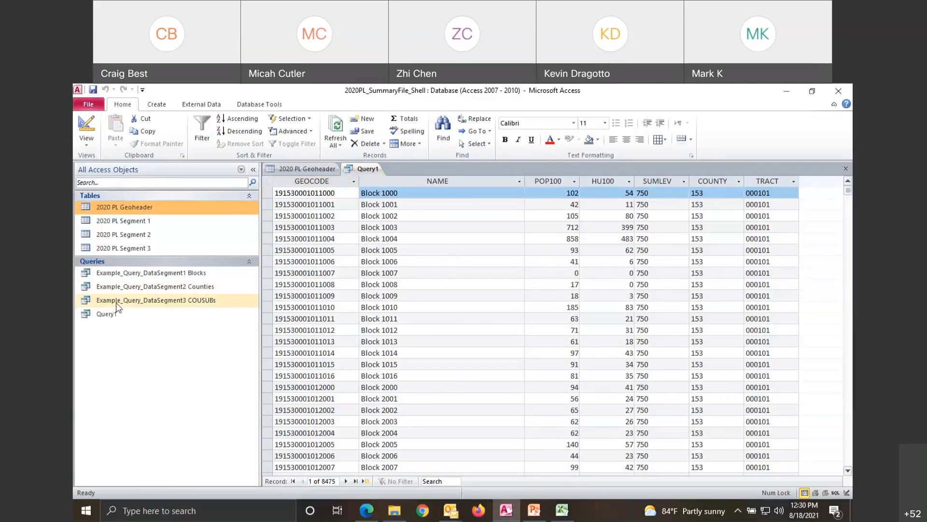
- Look over the export formats offered for the saved Query1, without exporting it
{"action": "left_click", "coordinate": [101, 314]}
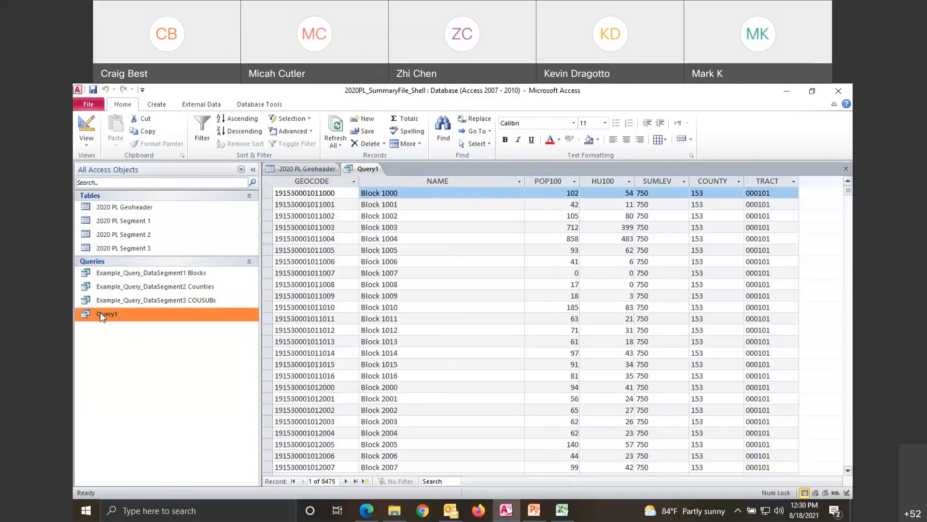
{"action": "right_click", "coordinate": [100, 317]}
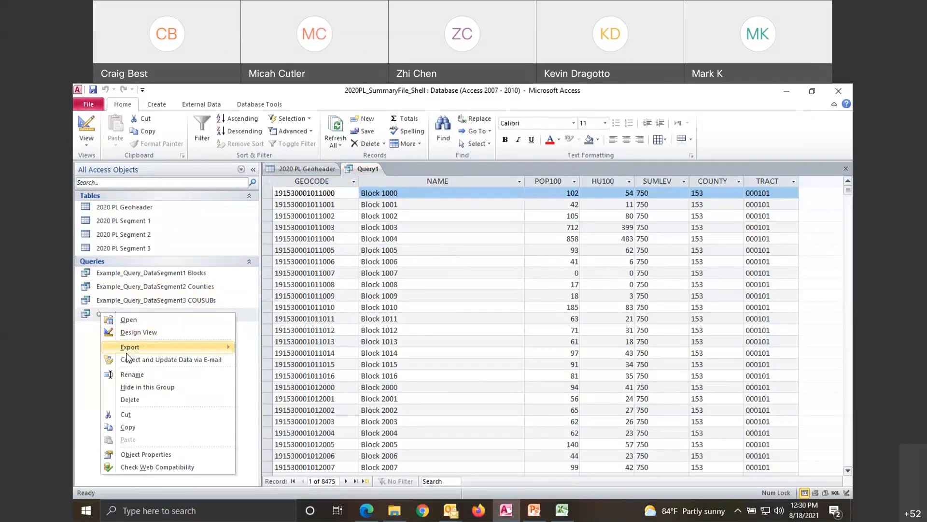
{"action": "mouse_move", "coordinate": [138, 347]}
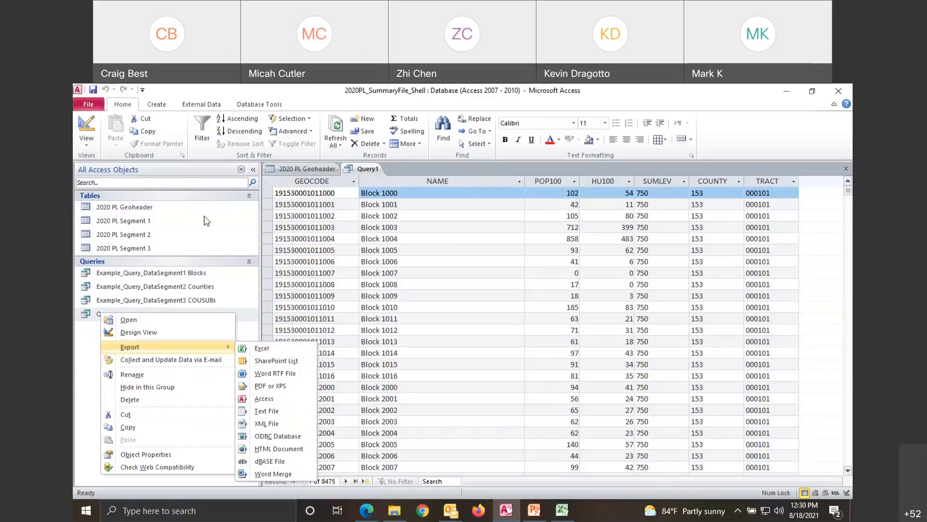
{"action": "left_click", "coordinate": [204, 167]}
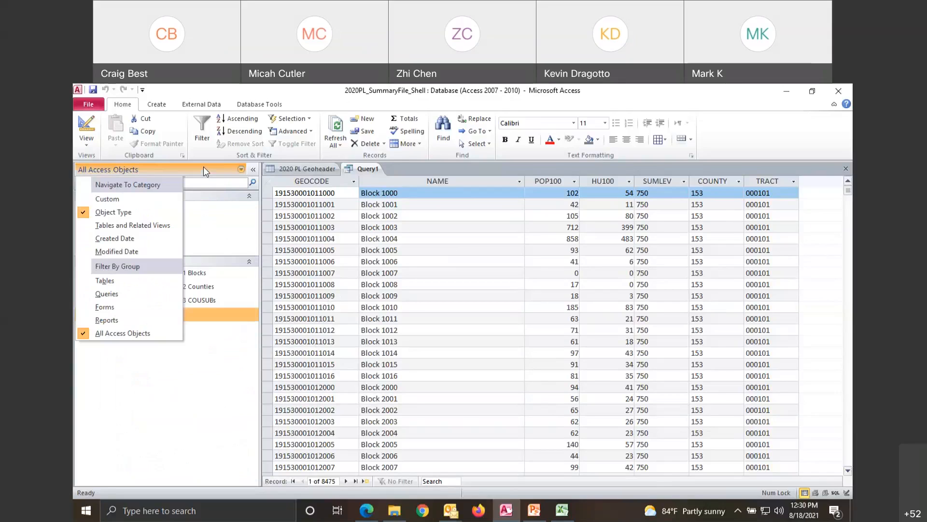
{"action": "left_click", "coordinate": [212, 397]}
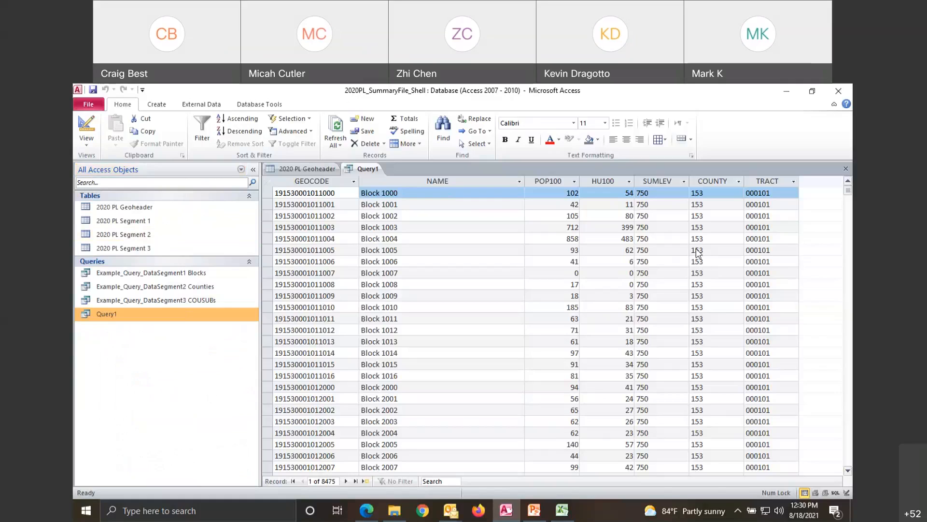
- Open the 2020 PL Segment 1 table and highlight its first record and the P0010001 column
{"action": "double_click", "coordinate": [123, 221]}
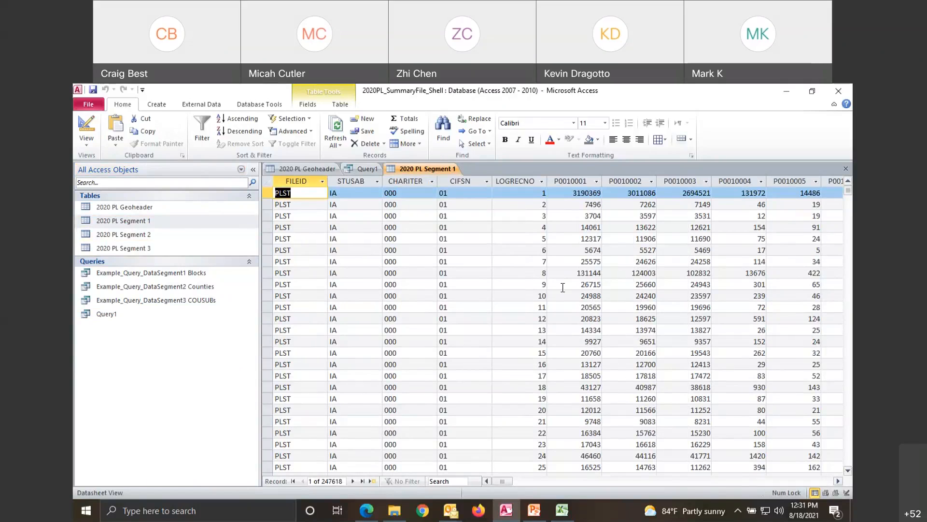
{"action": "left_click", "coordinate": [533, 193]}
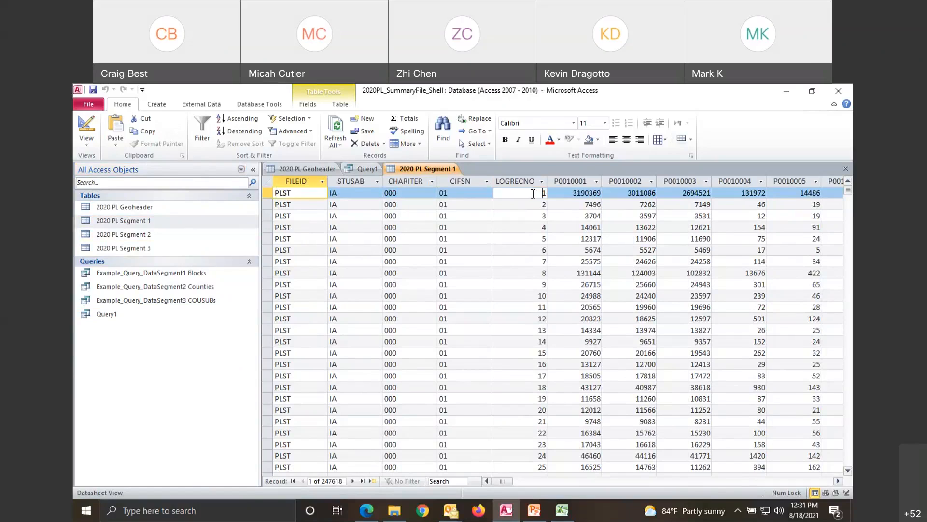
{"action": "left_click", "coordinate": [267, 193]}
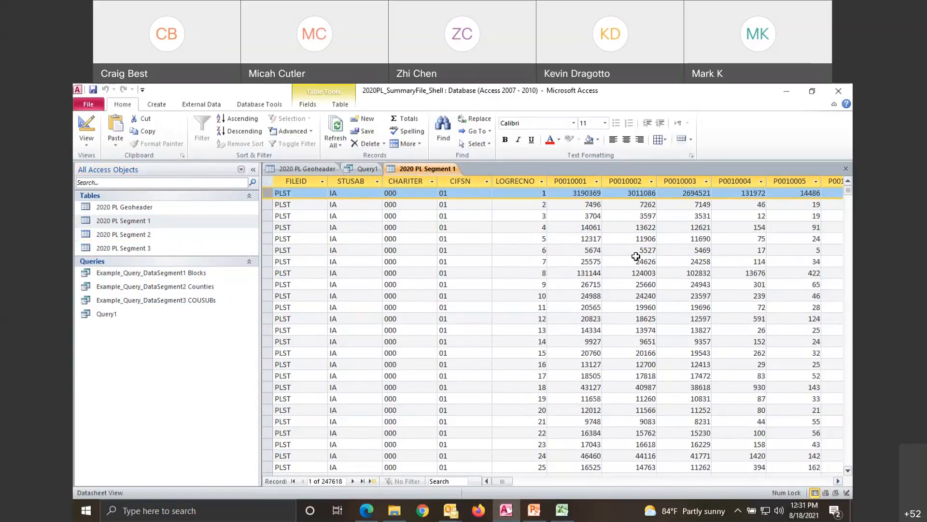
{"action": "left_click", "coordinate": [560, 182]}
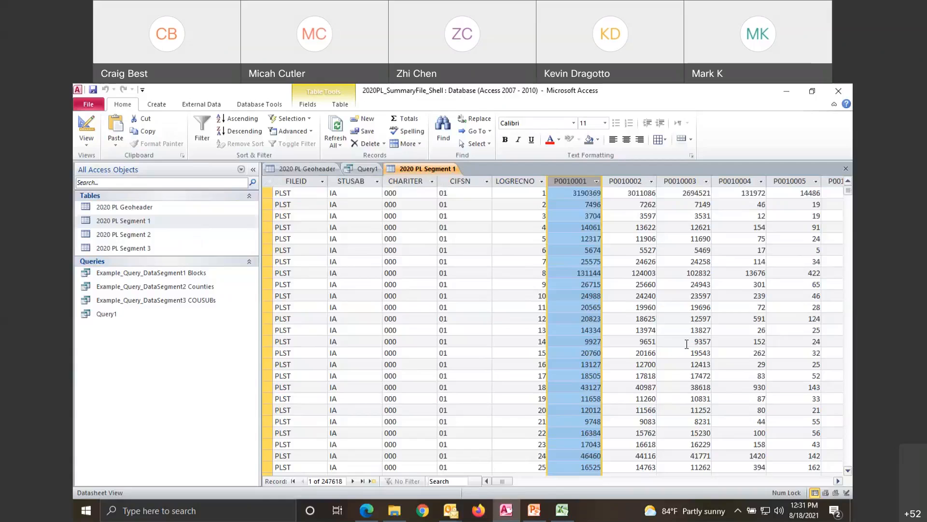
- Examine the population fields P0010001 through P0010010 across the first records of the Segment 1 table
{"action": "key", "text": "Tab"}
{"action": "key", "text": "Tab"}
{"action": "key", "text": "Tab"}
{"action": "key", "text": "Tab"}
{"action": "key", "text": "Tab"}
{"action": "key", "text": "Tab"}
{"action": "key", "text": "Tab"}
{"action": "key", "text": "Tab"}
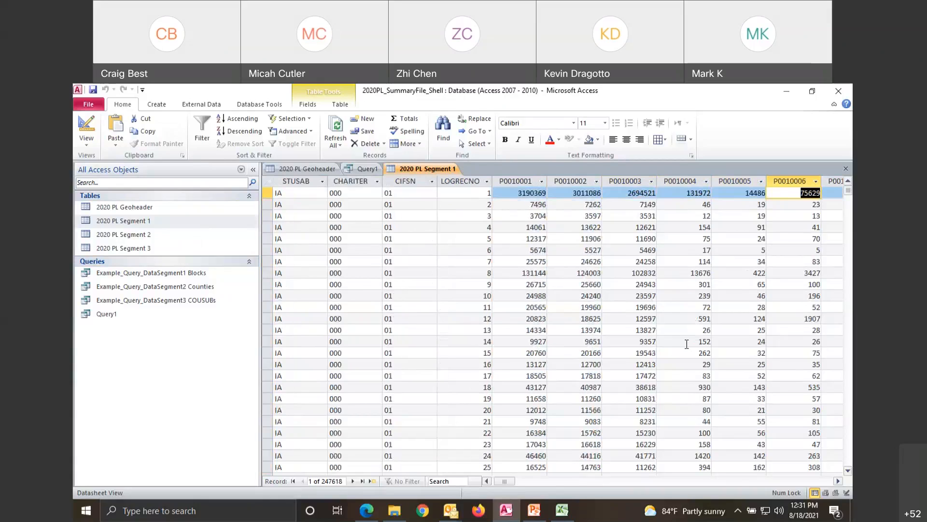
{"action": "key", "text": "Tab"}
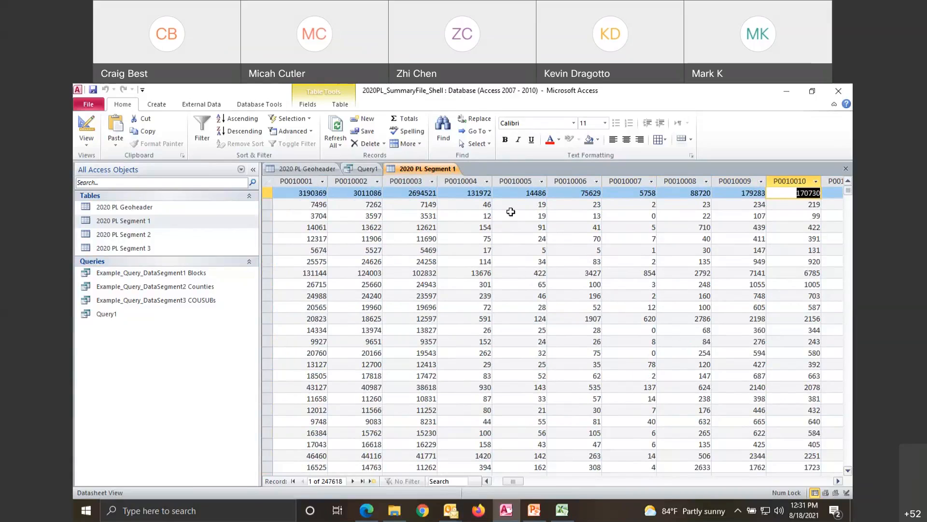
{"action": "scroll", "coordinate": [511, 214], "scroll_direction": "down", "scroll_amount": 8}
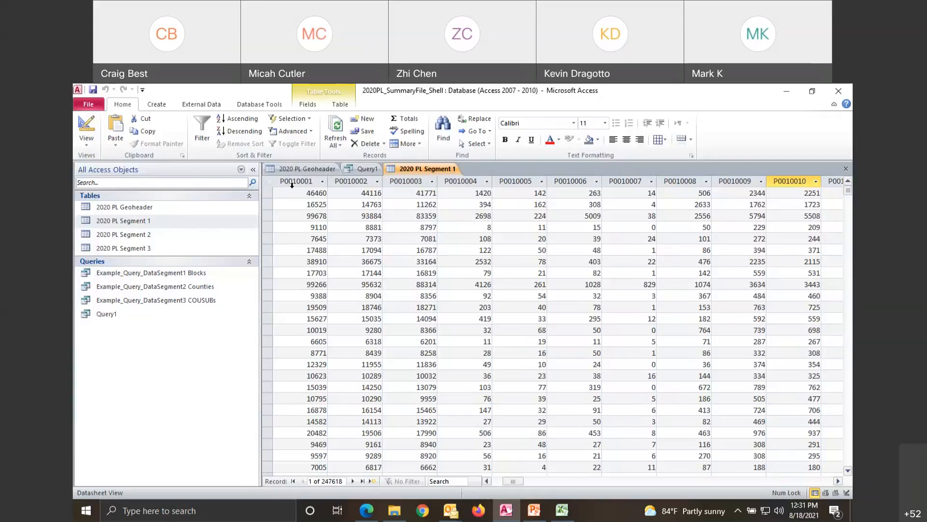
{"action": "scroll", "coordinate": [385, 278], "scroll_direction": "up", "scroll_amount": 8}
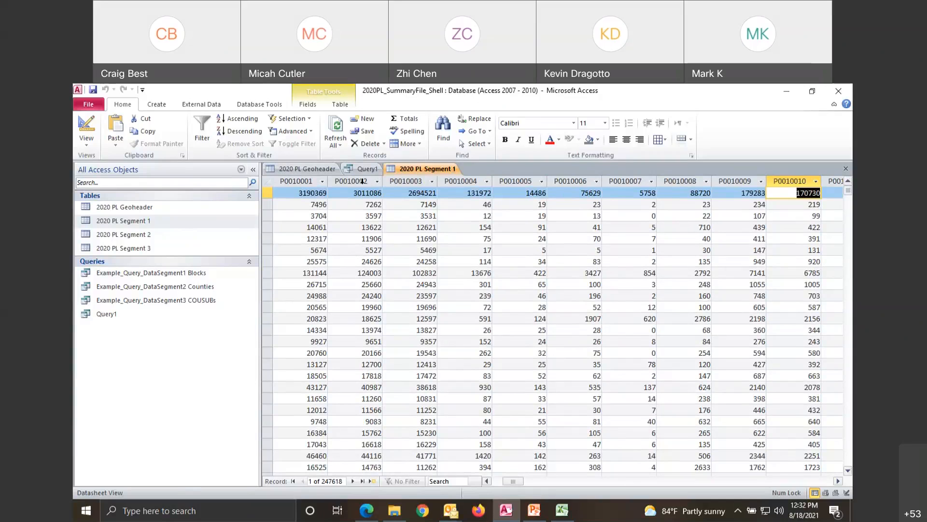
- Examine the first Segment 1 record's fields from P0010011 through P0010071 and on to P0020005
{"action": "key", "text": "Right"}
{"action": "key", "text": "Right"}
{"action": "key", "text": "Right"}
{"action": "key", "text": "Right"}
{"action": "key", "text": "Right"}
{"action": "key", "text": "Right"}
{"action": "key", "text": "Right"}
{"action": "key", "text": "Right"}
{"action": "key", "text": "Right"}
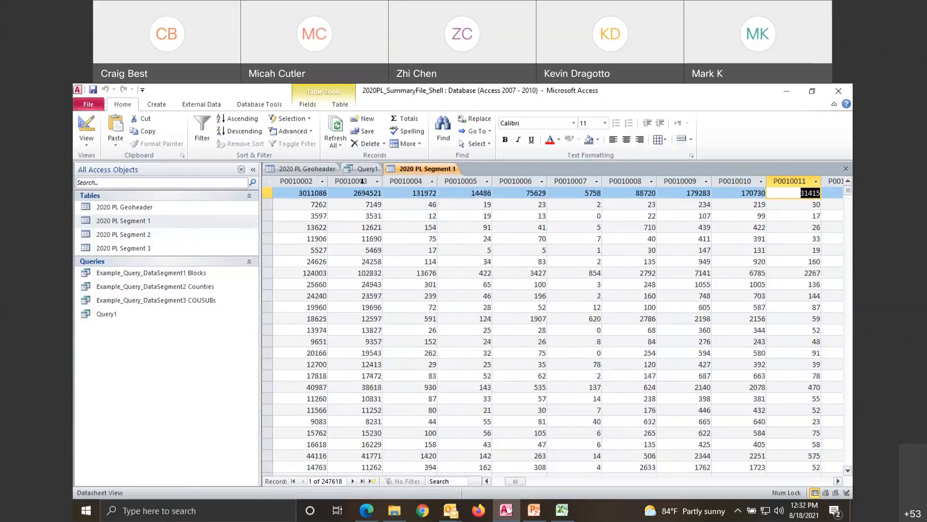
{"action": "key", "text": "Right"}
{"action": "key", "text": "Right"}
{"action": "key", "text": "Right"}
{"action": "key", "text": "Right"}
{"action": "key", "text": "Right"}
{"action": "key", "text": "Right"}
{"action": "key", "text": "Right"}
{"action": "key", "text": "Right"}
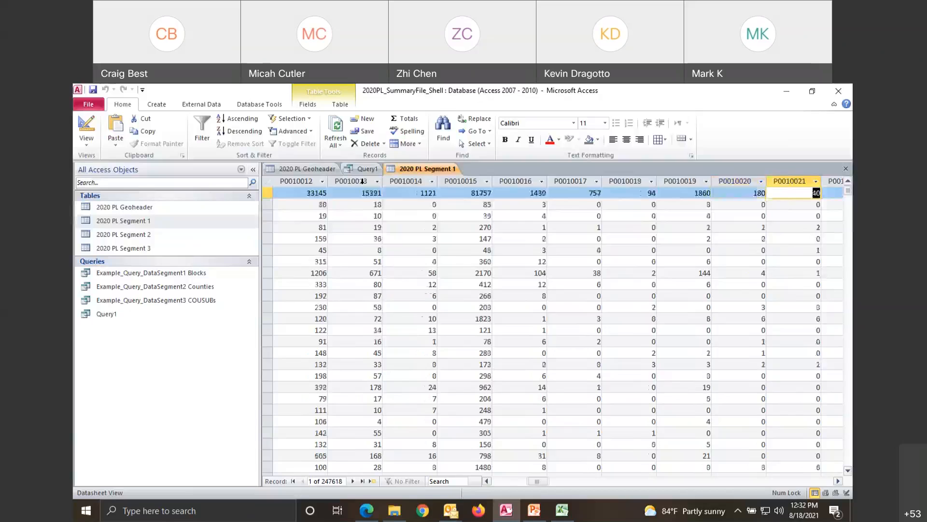
{"action": "key", "text": "Right"}
{"action": "key", "text": "Right"}
{"action": "key", "text": "Right"}
{"action": "key", "text": "Right"}
{"action": "key", "text": "Right"}
{"action": "key", "text": "Right"}
{"action": "key", "text": "Right"}
{"action": "key", "text": "Right"}
{"action": "key", "text": "Right"}
{"action": "key", "text": "Right"}
{"action": "key", "text": "Right"}
{"action": "key", "text": "Right"}
{"action": "key", "text": "Right"}
{"action": "key", "text": "Right"}
{"action": "key", "text": "Right"}
{"action": "key", "text": "Right"}
{"action": "key", "text": "Right"}
{"action": "key", "text": "Right"}
{"action": "key", "text": "Right"}
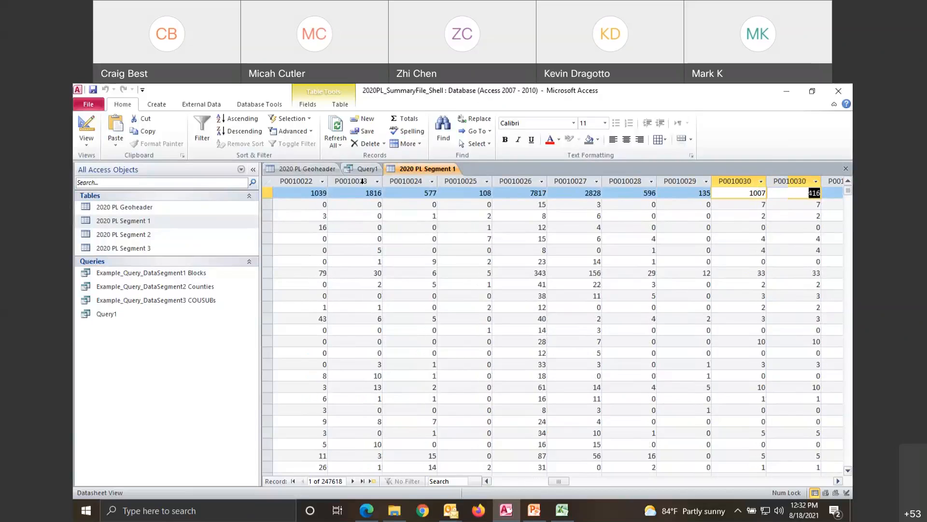
{"action": "key", "text": "Right"}
{"action": "key", "text": "Right"}
{"action": "key", "text": "Right"}
{"action": "key", "text": "Right"}
{"action": "key", "text": "Right"}
{"action": "key", "text": "Right"}
{"action": "key", "text": "Right"}
{"action": "key", "text": "Right"}
{"action": "key", "text": "Right"}
{"action": "key", "text": "Right"}
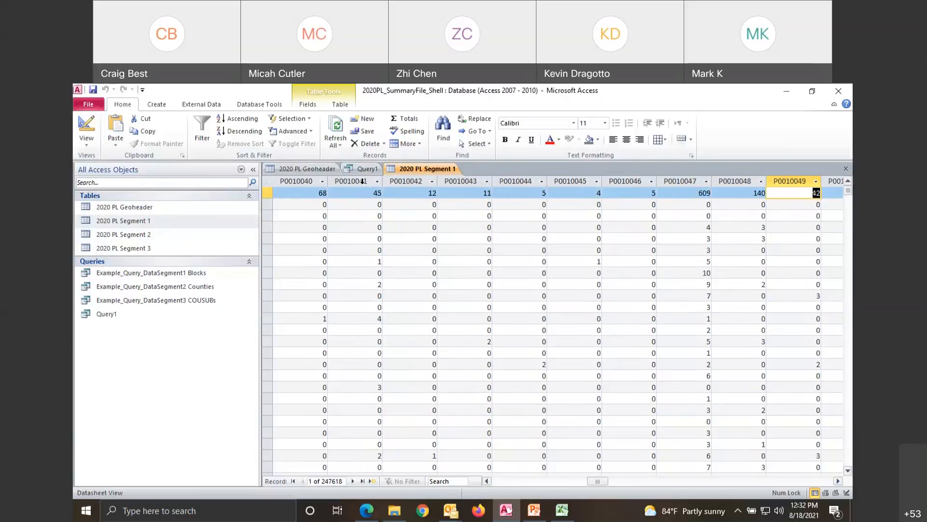
{"action": "key", "text": "Right"}
{"action": "key", "text": "Right"}
{"action": "key", "text": "Right"}
{"action": "key", "text": "Right"}
{"action": "key", "text": "Right"}
{"action": "key", "text": "Right"}
{"action": "key", "text": "Right"}
{"action": "key", "text": "Right"}
{"action": "key", "text": "Right"}
{"action": "key", "text": "Right"}
{"action": "key", "text": "Right"}
{"action": "key", "text": "Right"}
{"action": "key", "text": "Right"}
{"action": "key", "text": "Right"}
{"action": "key", "text": "Right"}
{"action": "key", "text": "Right"}
{"action": "key", "text": "Right"}
{"action": "key", "text": "Right"}
{"action": "key", "text": "Right"}
{"action": "key", "text": "Right"}
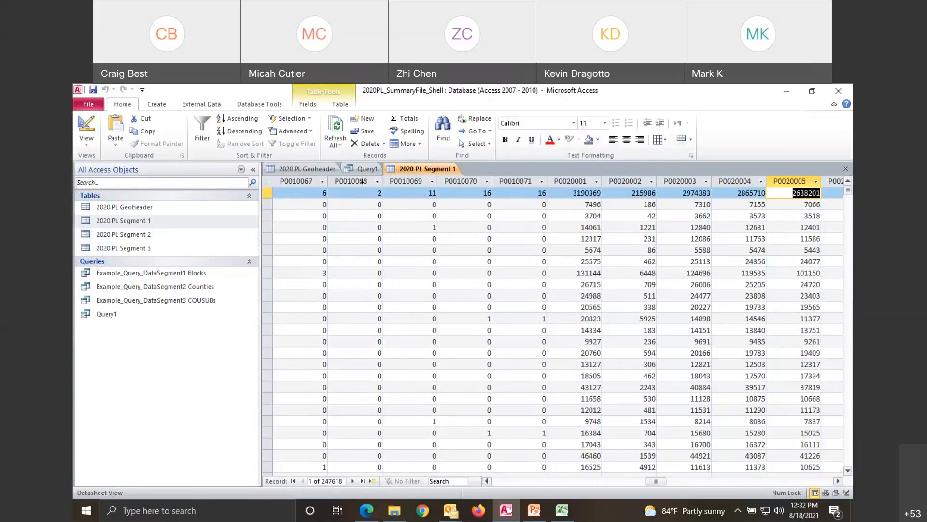
- Return to the FILEID field of the Segment 1 table and open the 2020 PL Segment 2 table
{"action": "key", "text": "Left"}
{"action": "key", "text": "Left"}
{"action": "key", "text": "Left"}
{"action": "key", "text": "Left"}
{"action": "key", "text": "Left"}
{"action": "key", "text": "Left"}
{"action": "key", "text": "Left"}
{"action": "key", "text": "Left"}
{"action": "key", "text": "Left"}
{"action": "key", "text": "Left"}
{"action": "key", "text": "Left"}
{"action": "key", "text": "Left"}
{"action": "key", "text": "Left"}
{"action": "key", "text": "Left"}
{"action": "key", "text": "Left"}
{"action": "key", "text": "Left"}
{"action": "key", "text": "Left"}
{"action": "key", "text": "Left"}
{"action": "key", "text": "Left"}
{"action": "key", "text": "Left"}
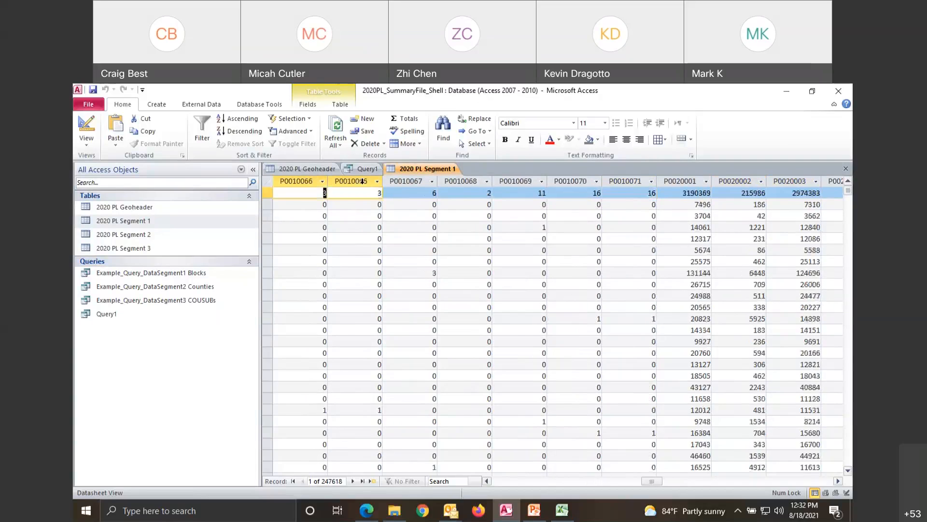
{"action": "key", "text": "Left"}
{"action": "key", "text": "Left"}
{"action": "key", "text": "Left"}
{"action": "key", "text": "Left"}
{"action": "key", "text": "Left"}
{"action": "key", "text": "Left"}
{"action": "key", "text": "Left"}
{"action": "key", "text": "Left"}
{"action": "key", "text": "Left"}
{"action": "key", "text": "Left"}
{"action": "key", "text": "Left"}
{"action": "key", "text": "Left"}
{"action": "key", "text": "Left"}
{"action": "key", "text": "Left"}
{"action": "key", "text": "Left"}
{"action": "key", "text": "Left"}
{"action": "key", "text": "Left"}
{"action": "key", "text": "Left"}
{"action": "key", "text": "Left"}
{"action": "key", "text": "Left"}
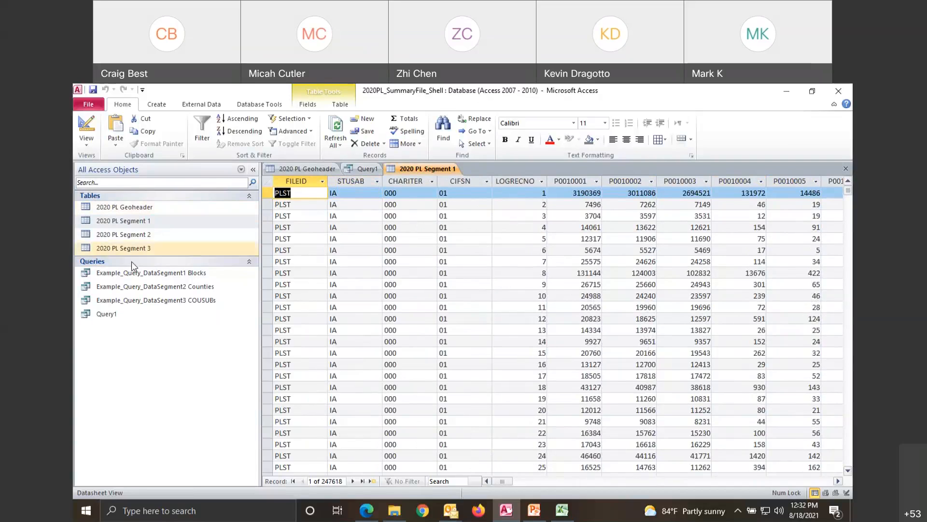
{"action": "left_click", "coordinate": [129, 236]}
{"action": "double_click", "coordinate": [128, 235]}
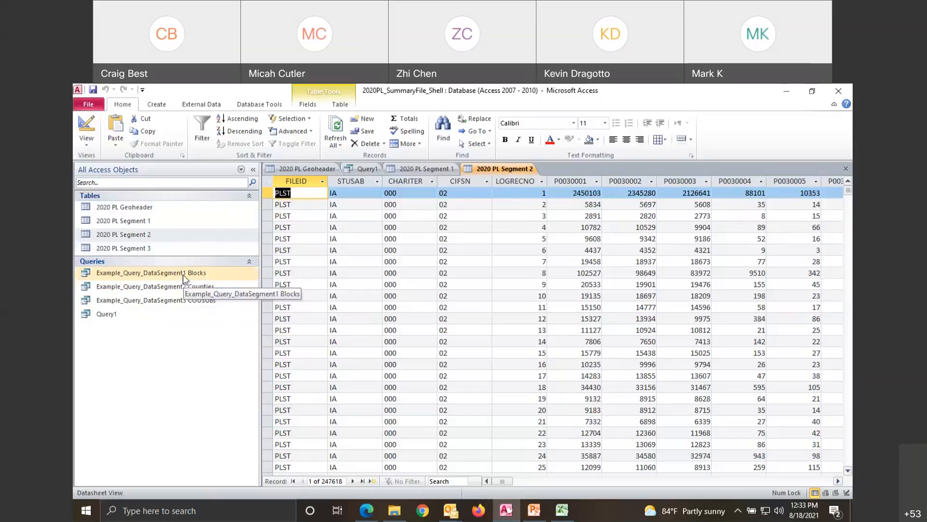
- Open the Example_Query_DataSegment2 Counties query and widen its GEOID and NAME columns to show their full contents
{"action": "double_click", "coordinate": [150, 287]}
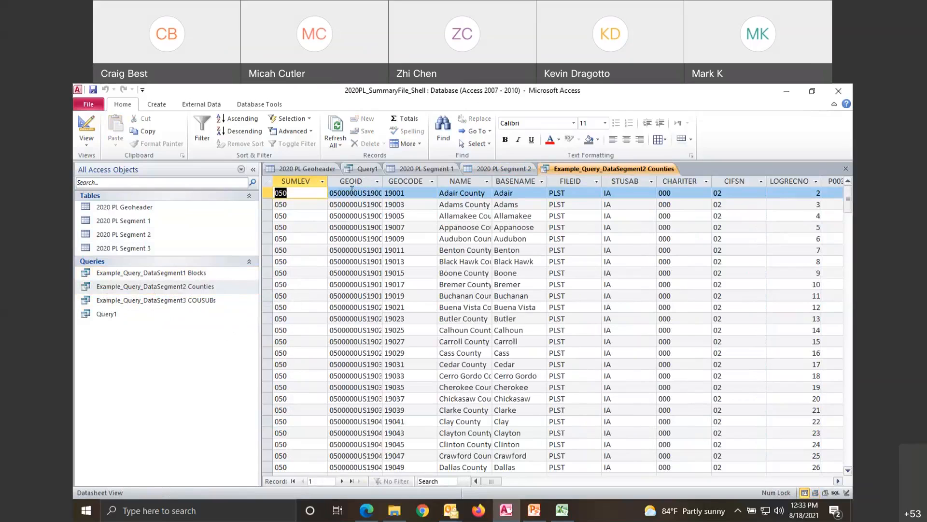
{"action": "left_click_drag", "start_coordinate": [383, 181], "coordinate": [404, 183]}
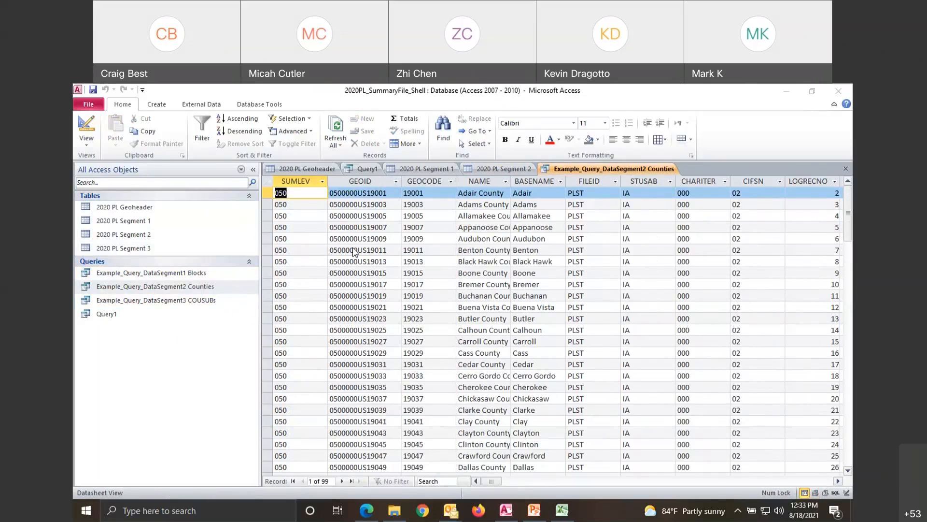
{"action": "double_click", "coordinate": [511, 184]}
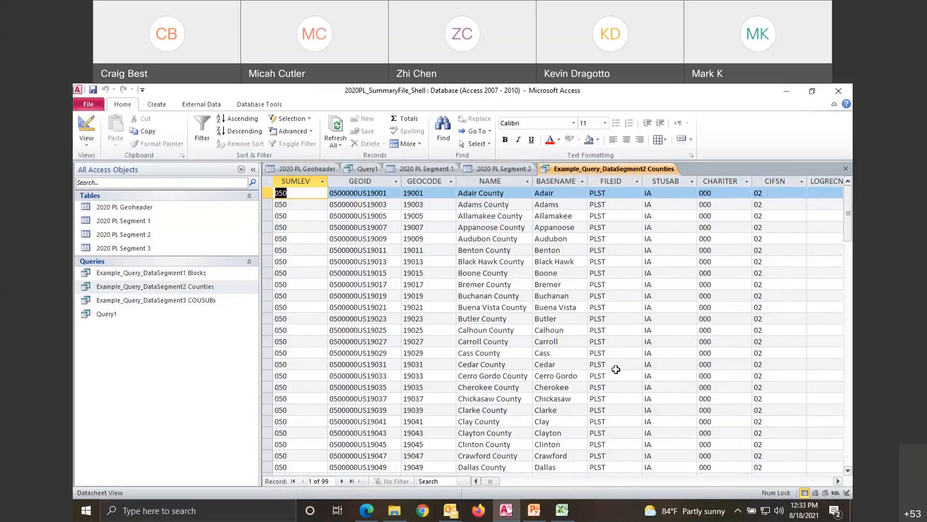
- Examine the county query's fields from FILEID through P0030008 for the first counties, ending back at GEOID
{"action": "left_click", "coordinate": [607, 183]}
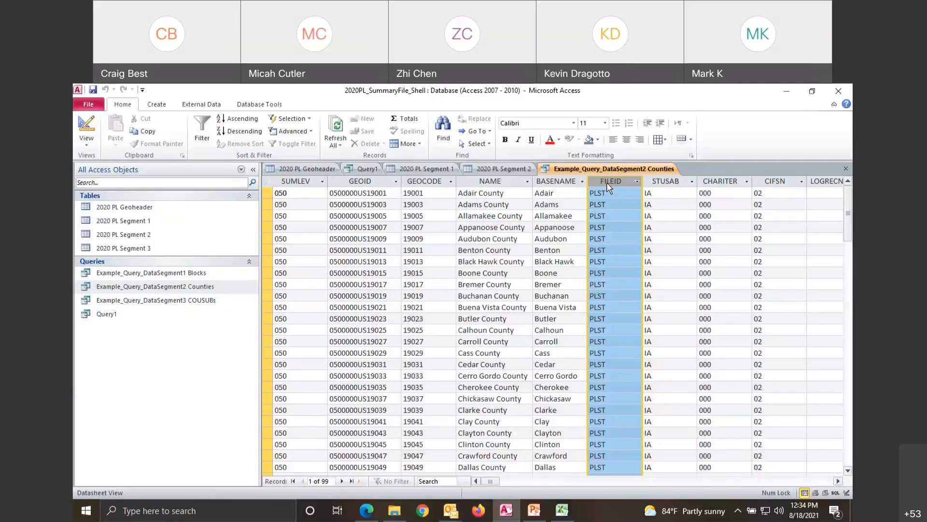
{"action": "key", "text": "Down"}
{"action": "key", "text": "Right"}
{"action": "key", "text": "Right"}
{"action": "key", "text": "Right"}
{"action": "key", "text": "Right"}
{"action": "key", "text": "Right"}
{"action": "key", "text": "Right"}
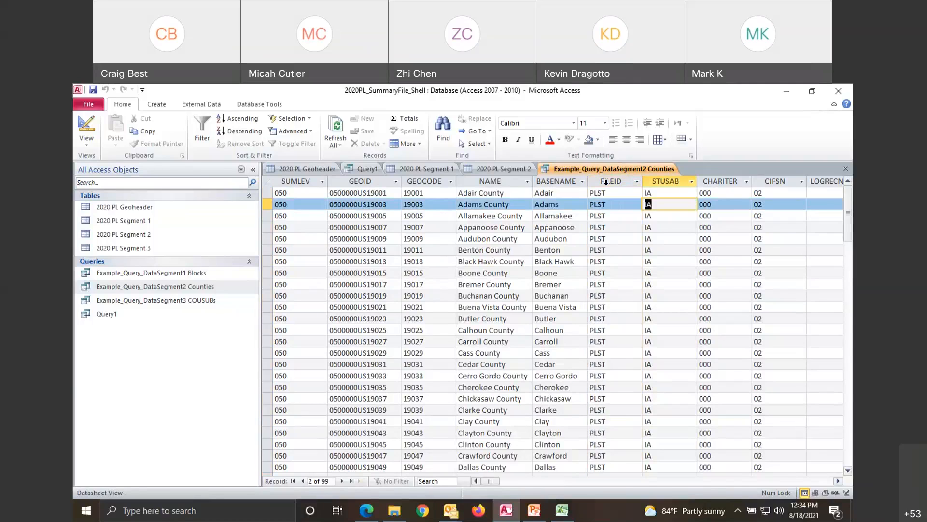
{"action": "key", "text": "Left"}
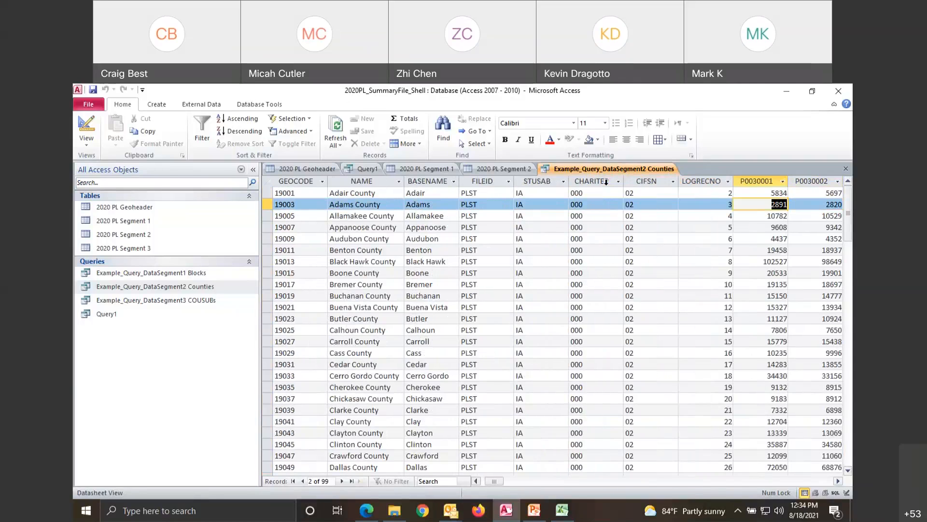
{"action": "key", "text": "Up"}
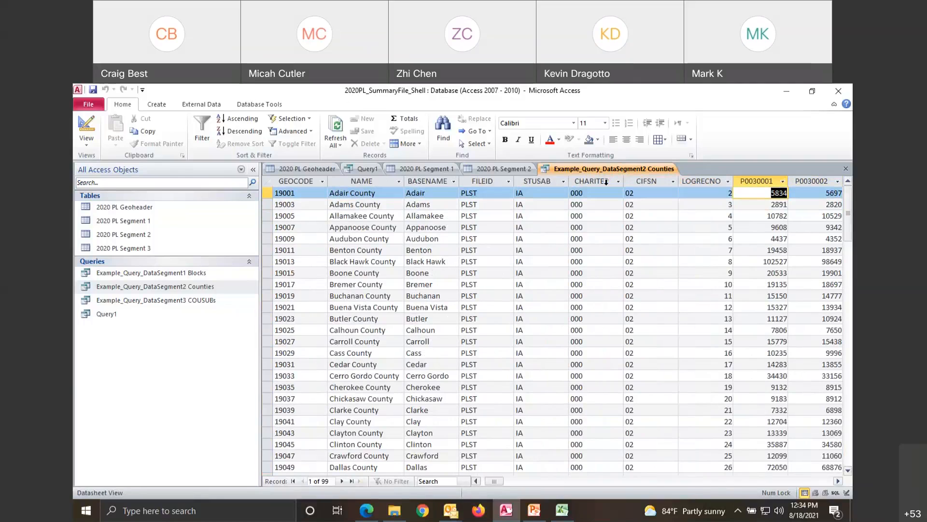
{"action": "key", "text": "Right"}
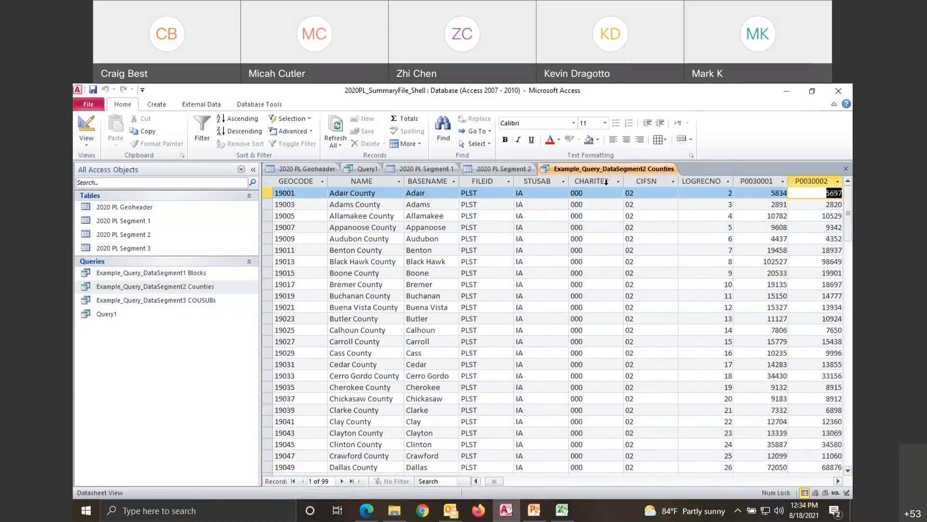
{"action": "key", "text": "Right"}
{"action": "key", "text": "Right"}
{"action": "key", "text": "Right"}
{"action": "key", "text": "Right"}
{"action": "key", "text": "Right"}
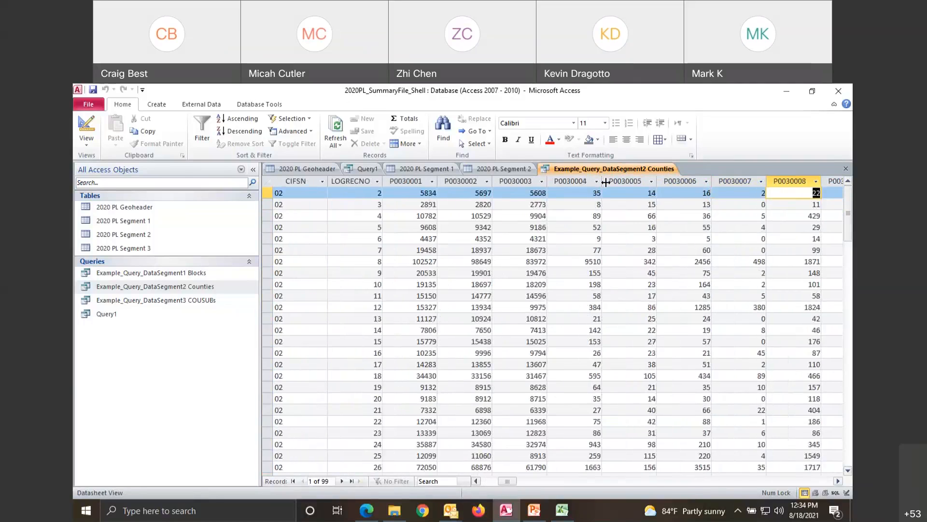
{"action": "key", "text": "Left"}
{"action": "key", "text": "Left"}
{"action": "key", "text": "Left"}
{"action": "key", "text": "Left"}
{"action": "key", "text": "Left"}
{"action": "key", "text": "Left"}
{"action": "key", "text": "Left"}
{"action": "key", "text": "Left"}
{"action": "key", "text": "Left"}
{"action": "key", "text": "Left"}
{"action": "key", "text": "Left"}
{"action": "key", "text": "Left"}
{"action": "key", "text": "Left"}
{"action": "key", "text": "Left"}
{"action": "key", "text": "Left"}
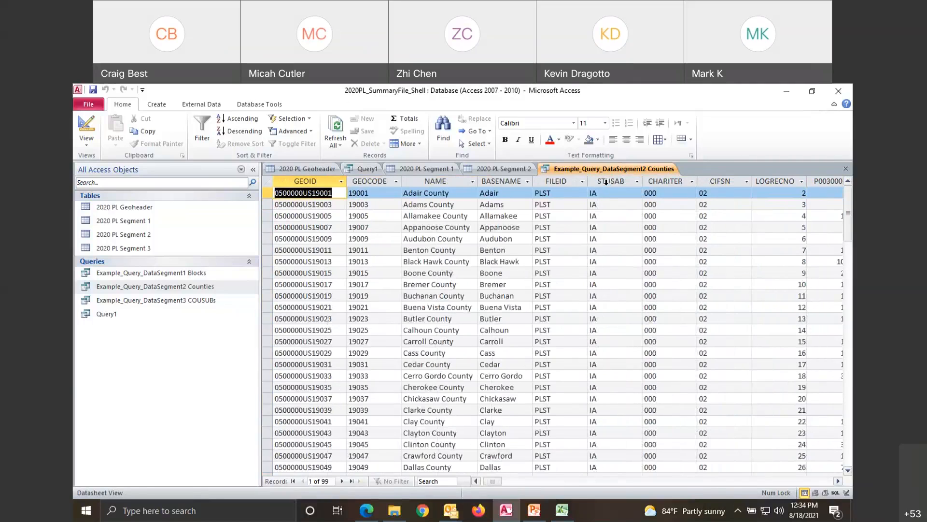
- Show the county query's design, enlarge the Segment 3 and Geoheader field lists, and spread the four tables apart
{"action": "left_click", "coordinate": [86, 140]}
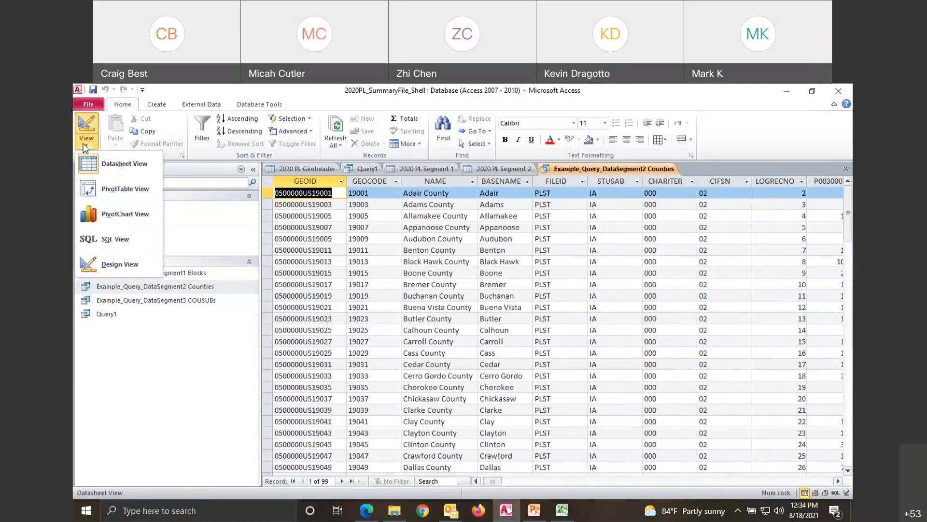
{"action": "left_click", "coordinate": [124, 267]}
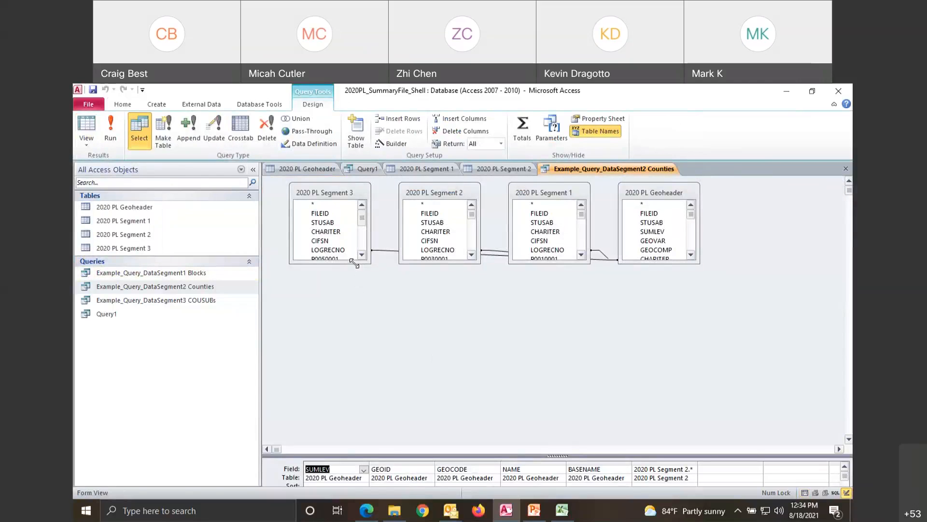
{"action": "left_click_drag", "start_coordinate": [355, 261], "coordinate": [374, 342]}
{"action": "left_click_drag", "start_coordinate": [435, 192], "coordinate": [443, 329]}
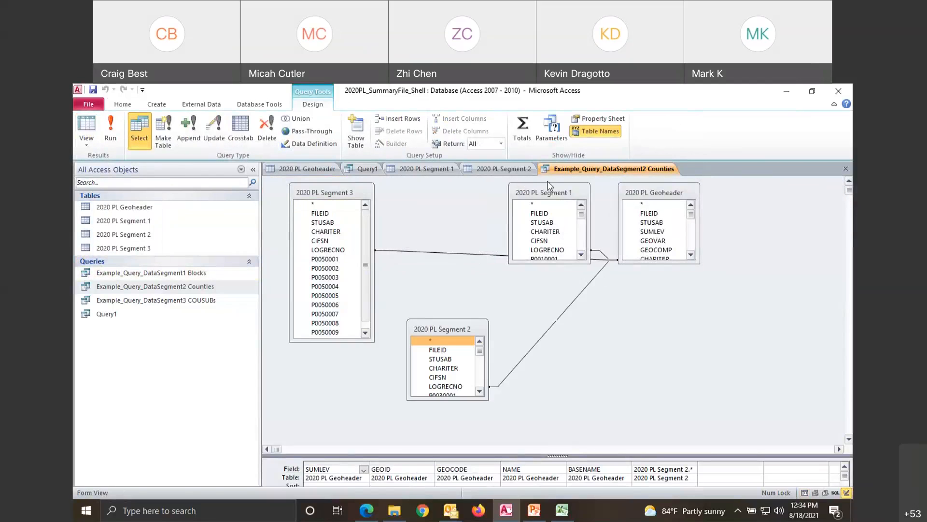
{"action": "left_click_drag", "start_coordinate": [544, 198], "coordinate": [671, 349]}
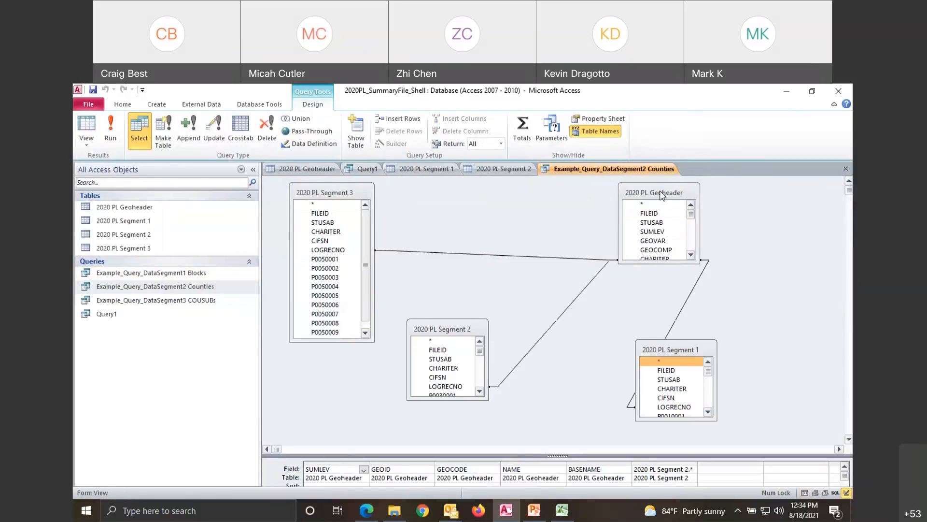
{"action": "left_click_drag", "start_coordinate": [662, 196], "coordinate": [535, 196]}
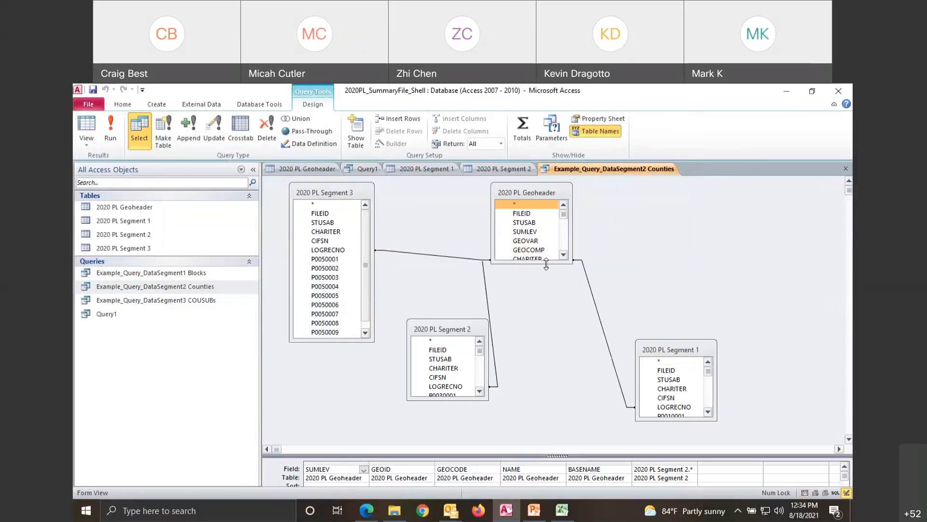
{"action": "left_click_drag", "start_coordinate": [547, 263], "coordinate": [546, 330]}
{"action": "left_click_drag", "start_coordinate": [537, 192], "coordinate": [574, 190]}
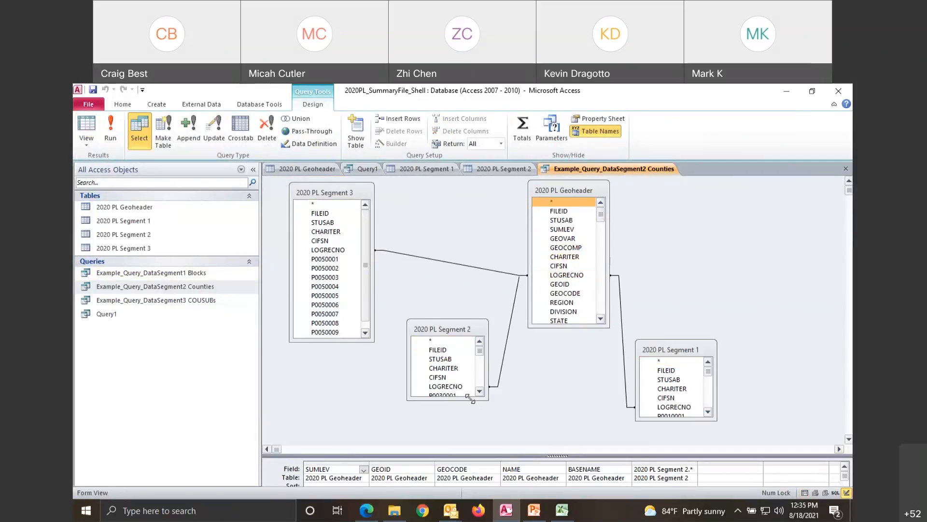
- Enlarge the Segment 2 field list and reposition Segment 2 and Segment 1 on either side of the Geoheader table
{"action": "left_click_drag", "start_coordinate": [470, 398], "coordinate": [464, 437]}
{"action": "left_click", "coordinate": [450, 339]}
{"action": "left_click_drag", "start_coordinate": [447, 328], "coordinate": [424, 306]}
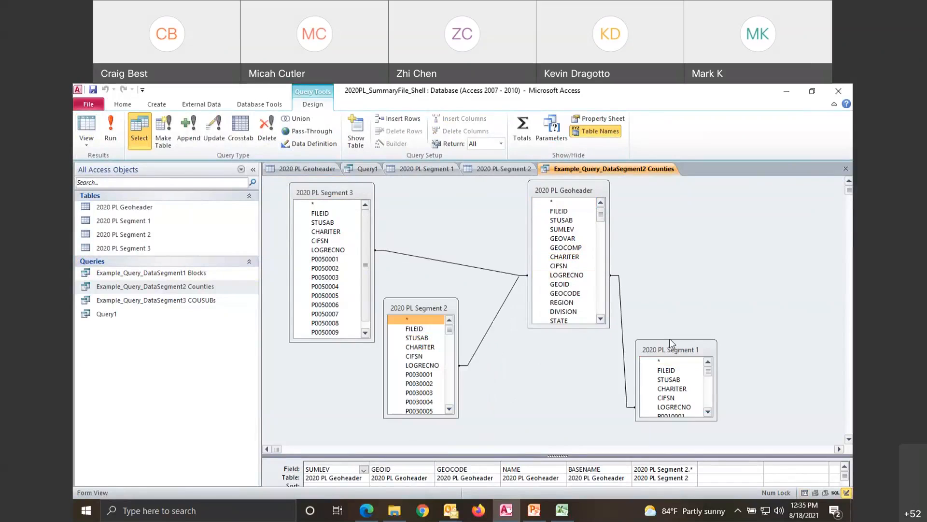
{"action": "left_click_drag", "start_coordinate": [671, 352], "coordinate": [686, 278]}
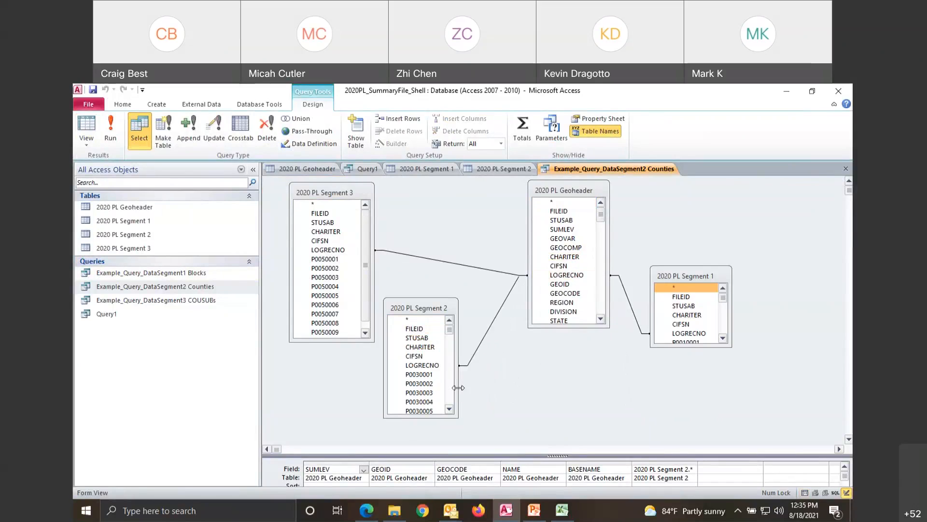
{"action": "left_click_drag", "start_coordinate": [458, 387], "coordinate": [487, 392]}
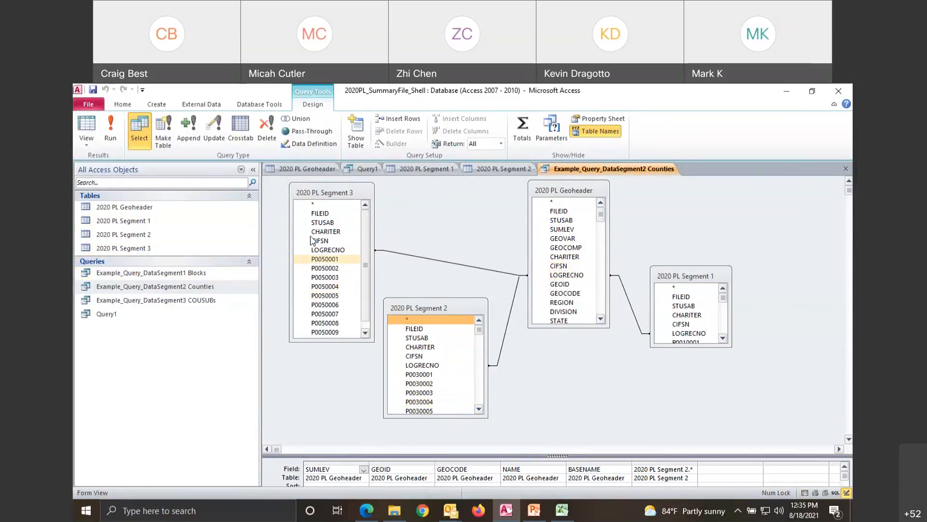
- Enlarge the query's design grid, set the SUMLEV criterion to "700", and run the query
{"action": "left_click_drag", "start_coordinate": [754, 456], "coordinate": [734, 391]}
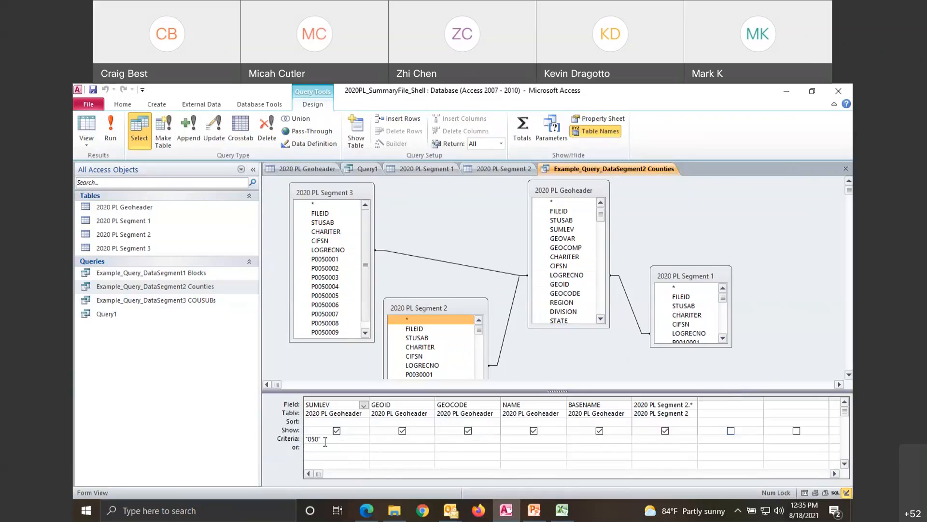
{"action": "left_click_drag", "start_coordinate": [330, 440], "coordinate": [279, 442]}
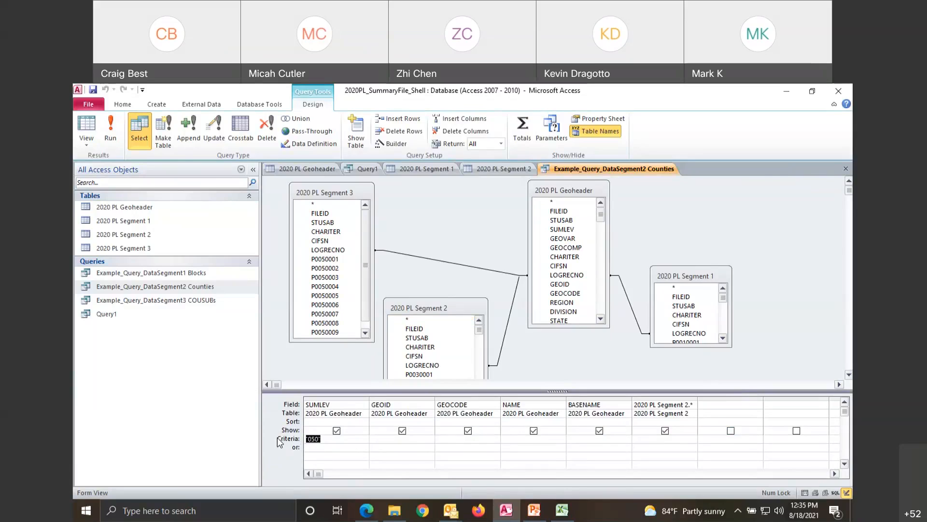
{"action": "type", "text": "700"}
{"action": "left_click", "coordinate": [115, 137]}
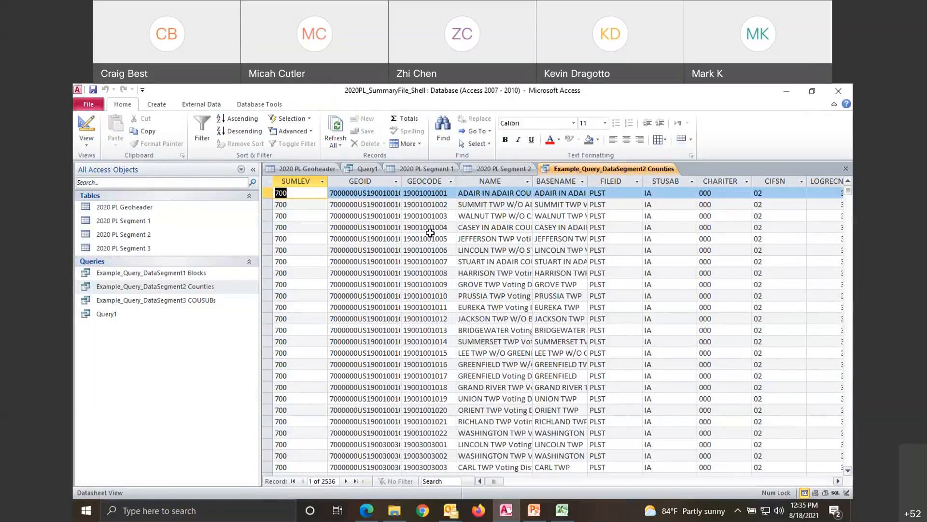
- Examine the first record's fields in the SUMLEV 700 query results, from GEOID through BASENAME
{"action": "key", "text": "Tab"}
{"action": "key", "text": "Tab"}
{"action": "key", "text": "Tab"}
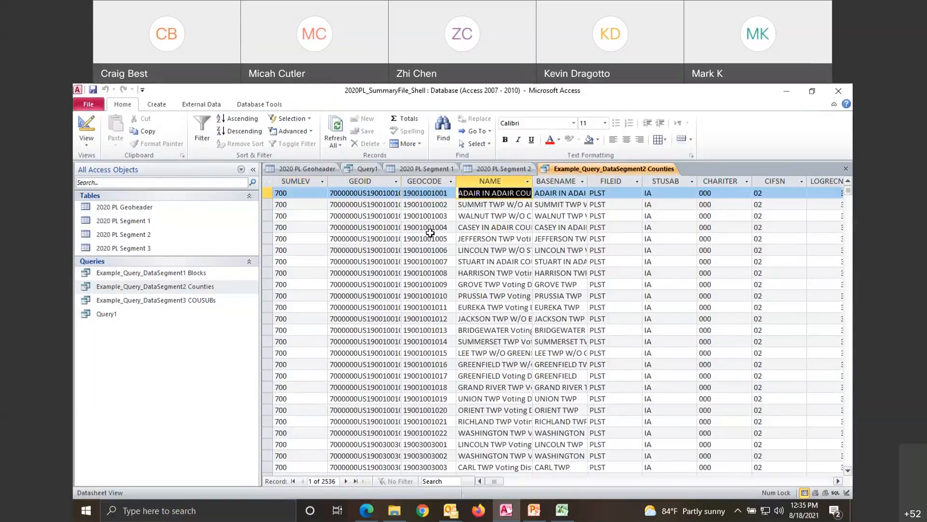
{"action": "key", "text": "Tab"}
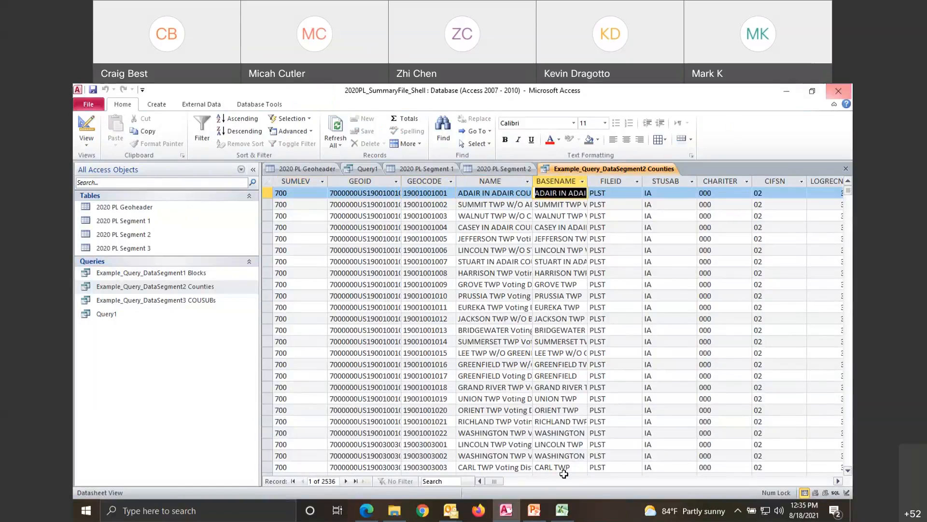
- Switch to the UsingTheLegacyFormat_IGIC presentation in PowerPoint to show the Live Demo - My Plan slide
{"action": "mouse_move", "coordinate": [443, 518]}
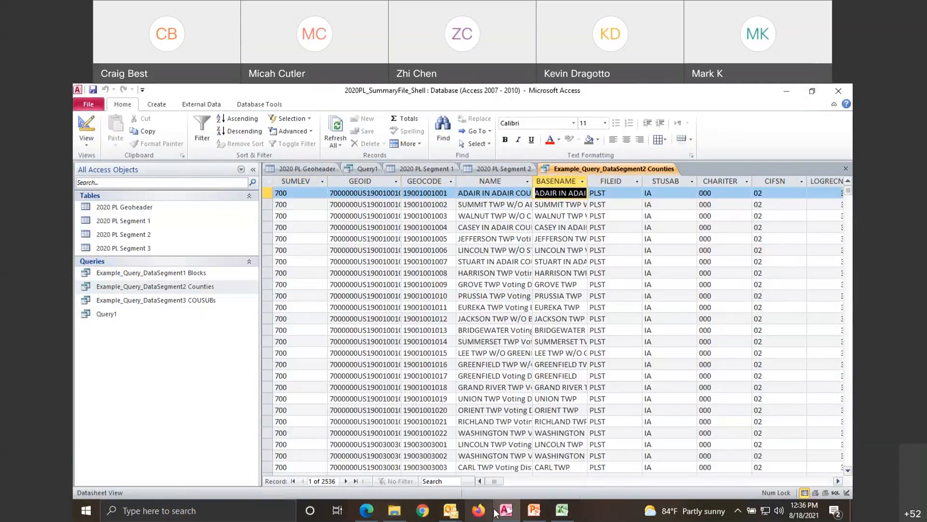
{"action": "mouse_move", "coordinate": [507, 512]}
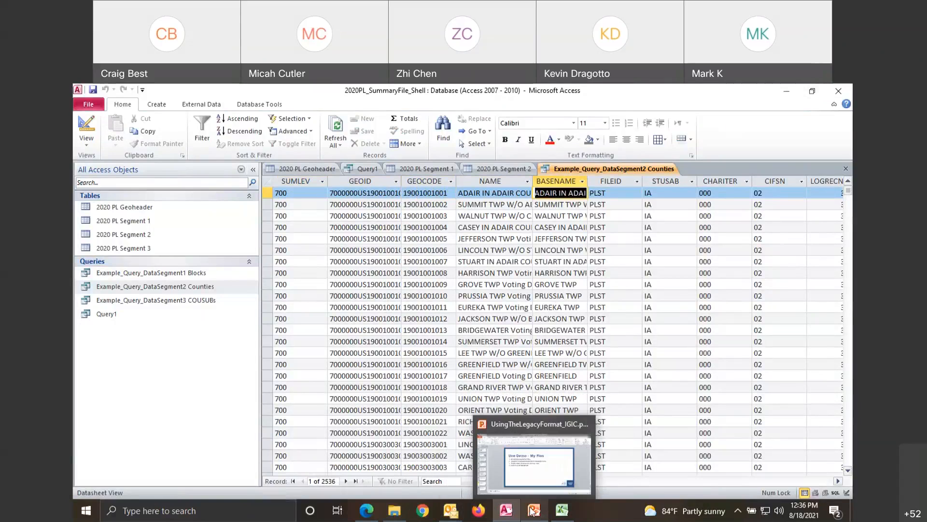
{"action": "left_click", "coordinate": [533, 511]}
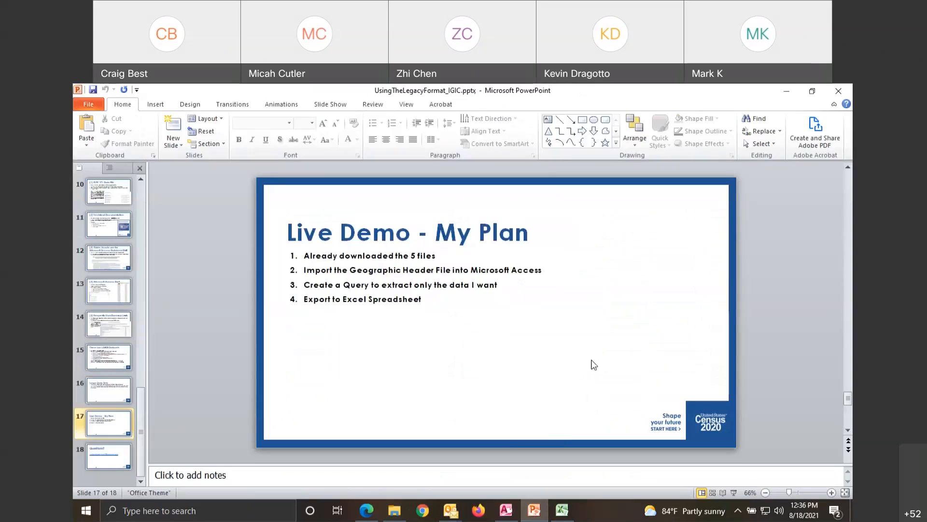